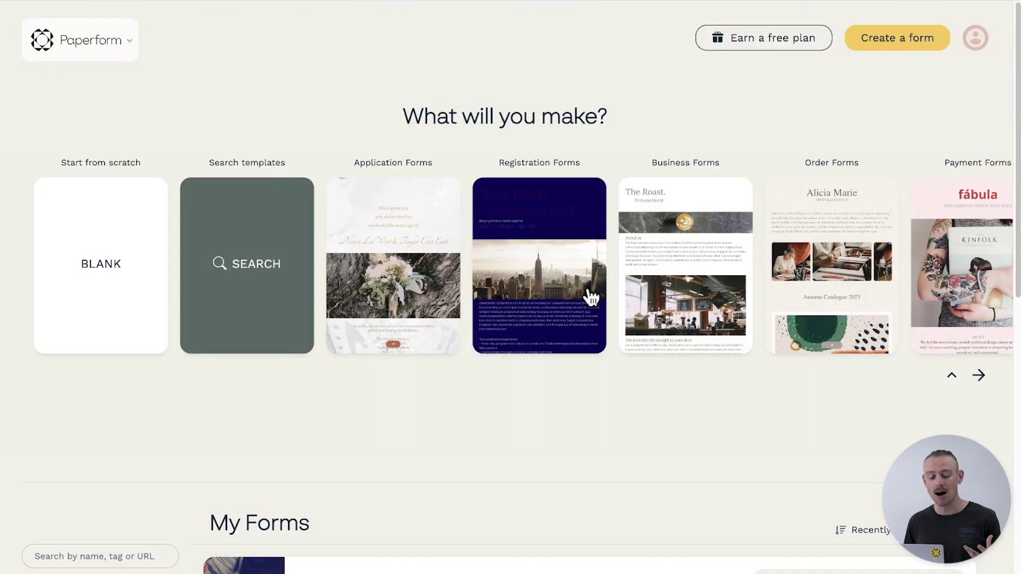
# Step: Open Contact Form for editing and go to After Submission > Success Pages & Redirects
pyautogui.click(953, 375)
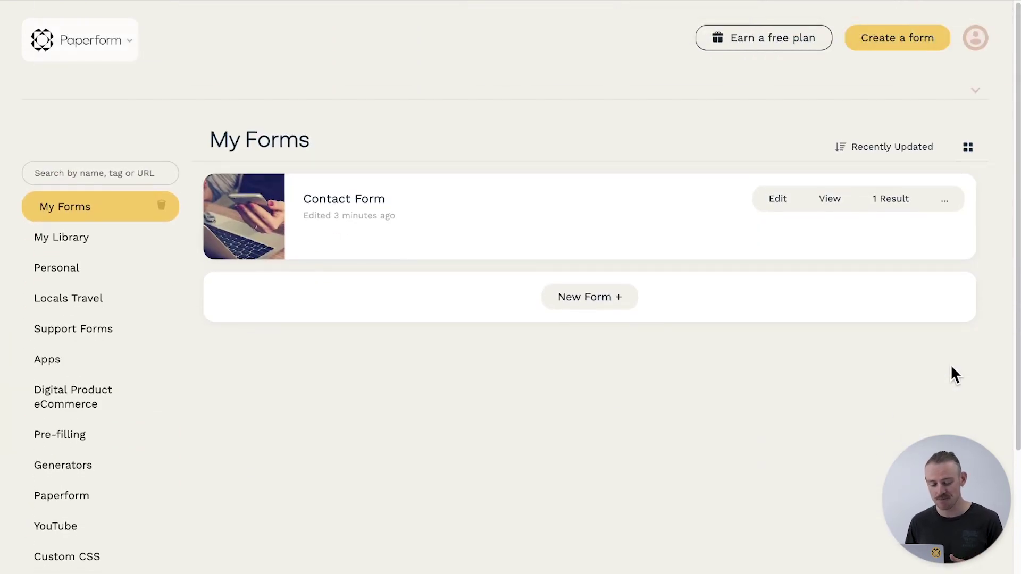
pyautogui.click(783, 202)
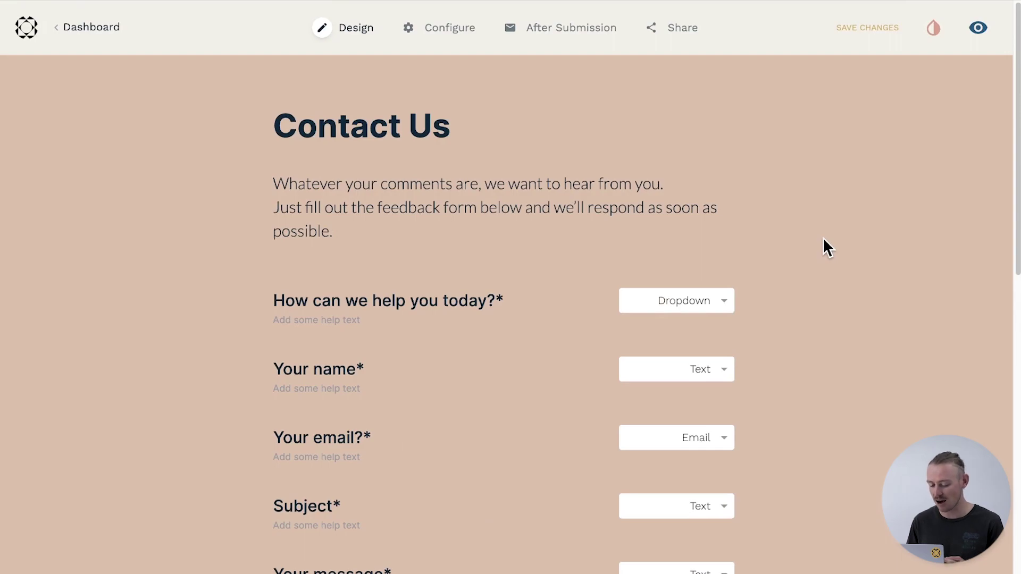
pyautogui.moveTo(593, 39)
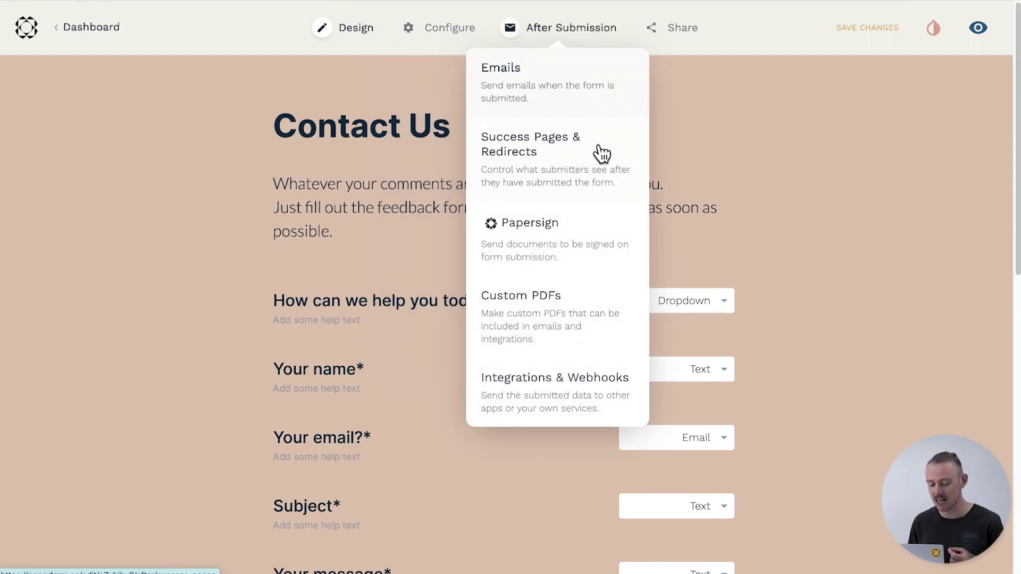
pyautogui.click(603, 159)
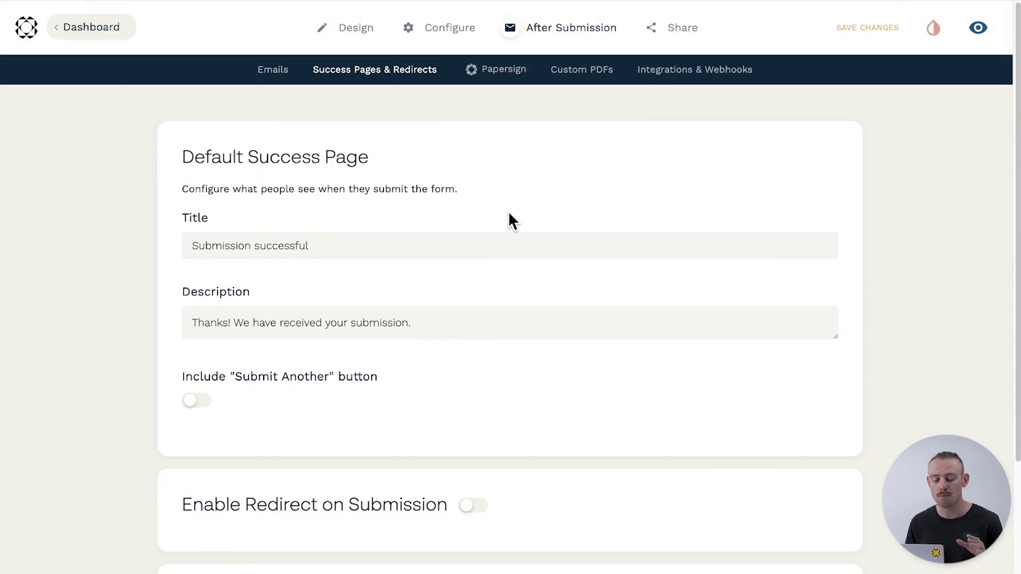
# Step: Give the default success page a thank-you title, clear its description, enable Submit Another, and open Theme settings
pyautogui.tripleClick(268, 257)
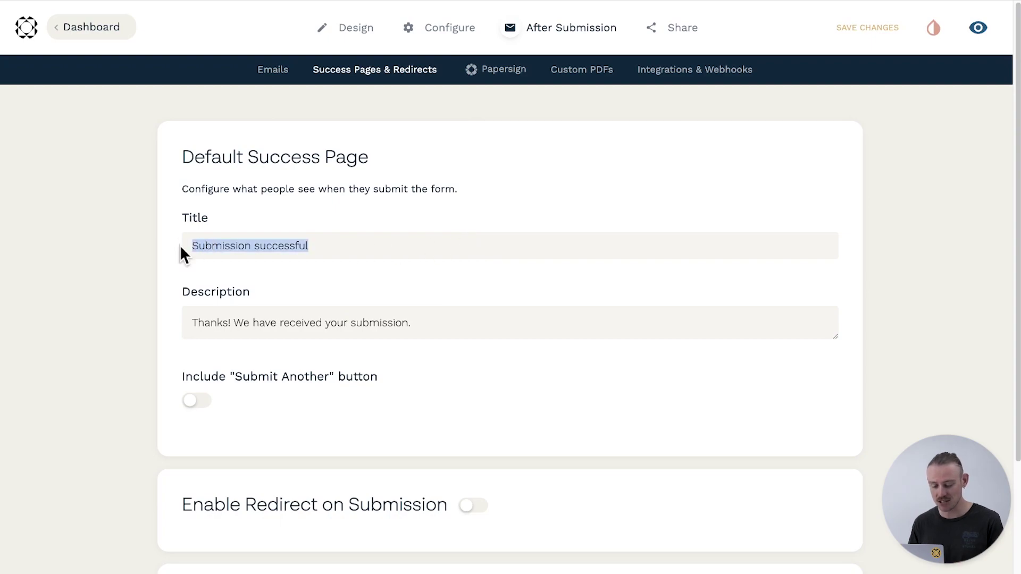
pyautogui.write('Thank you for your submission!')
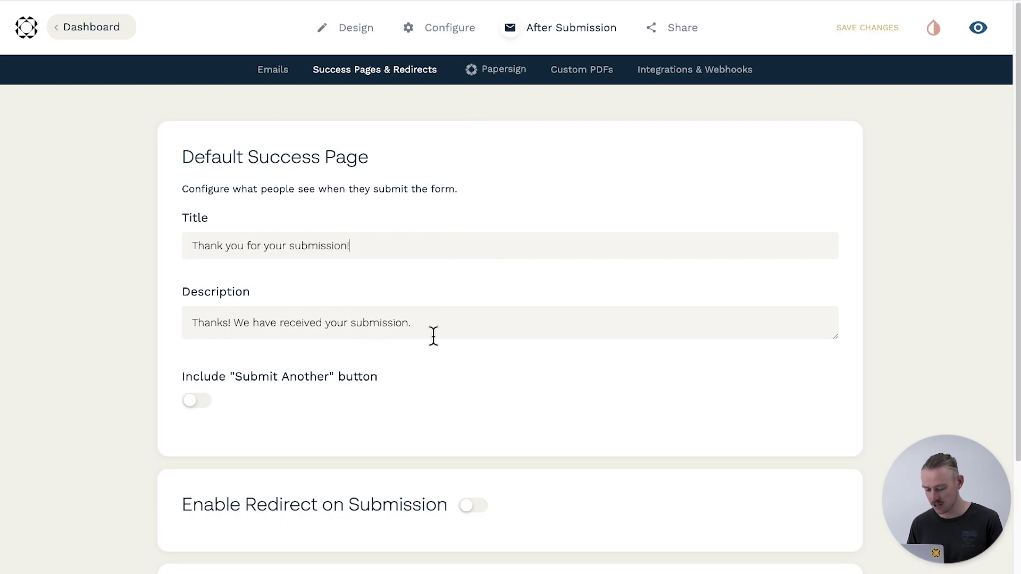
pyautogui.tripleClick(433, 335)
pyautogui.press('BackSpace')
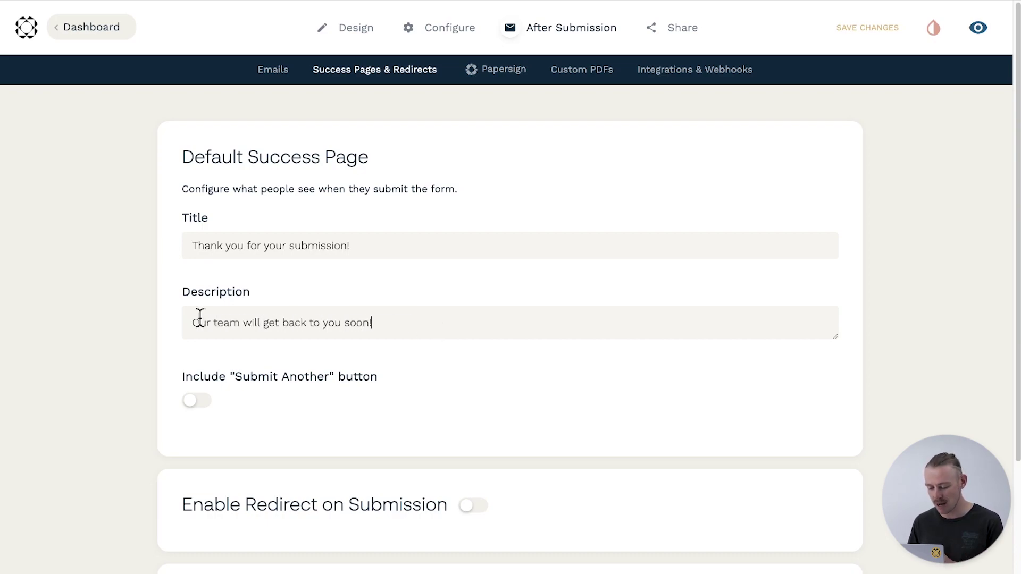
pyautogui.click(205, 408)
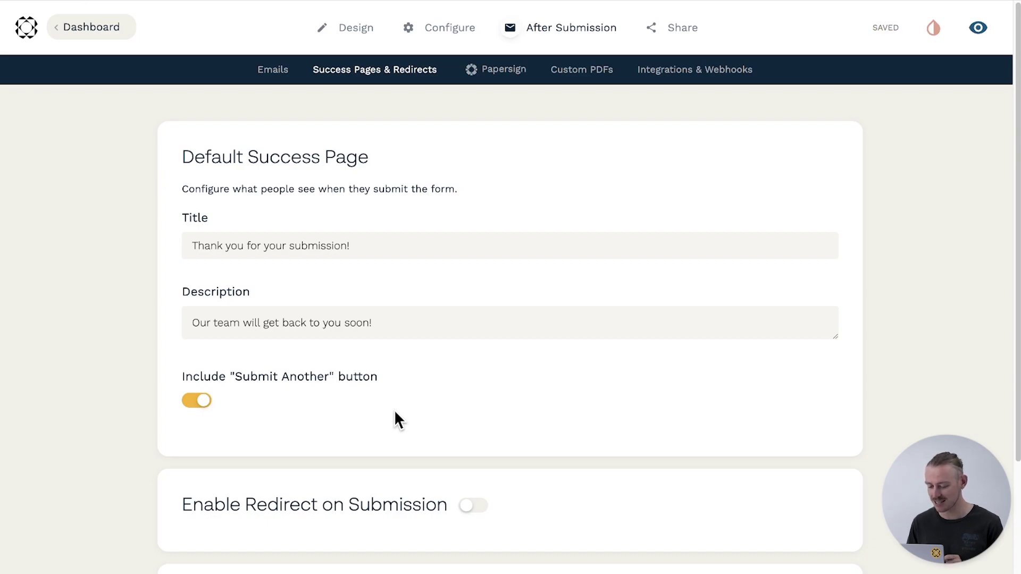
pyautogui.click(933, 33)
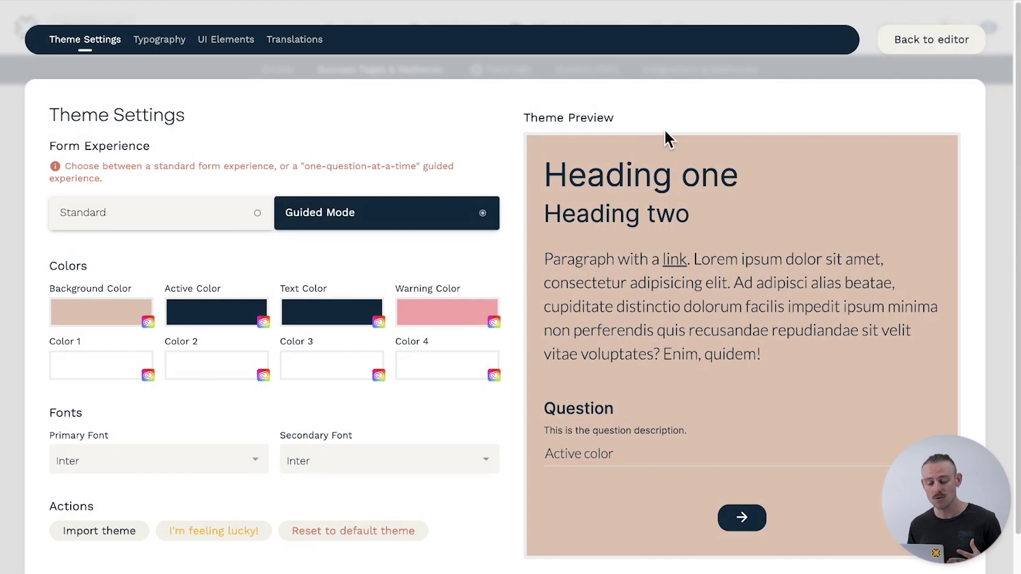
# Step: Inspect the theme's Typography Paragraph style, then go back to the editor
pyautogui.click(163, 42)
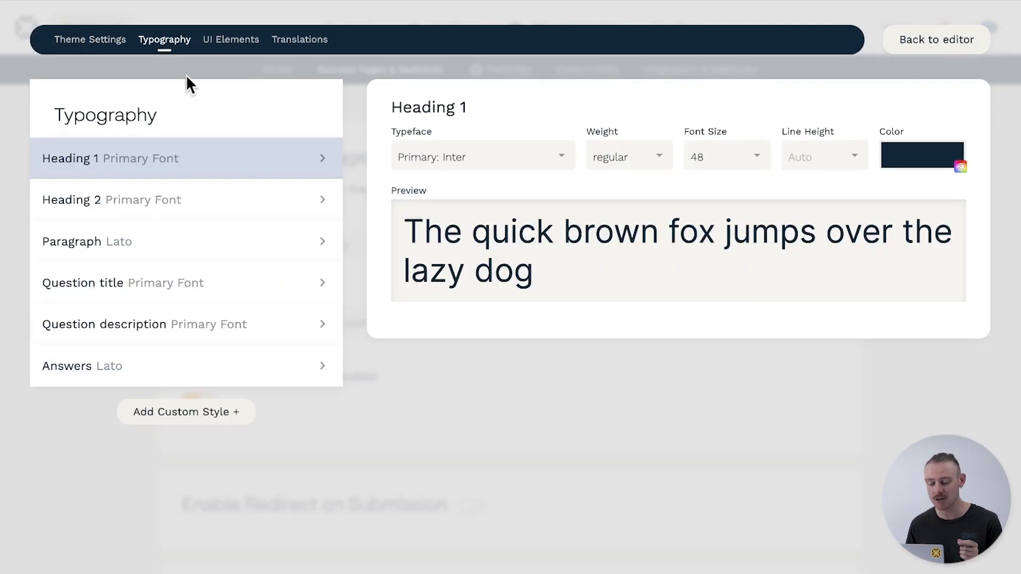
pyautogui.click(265, 242)
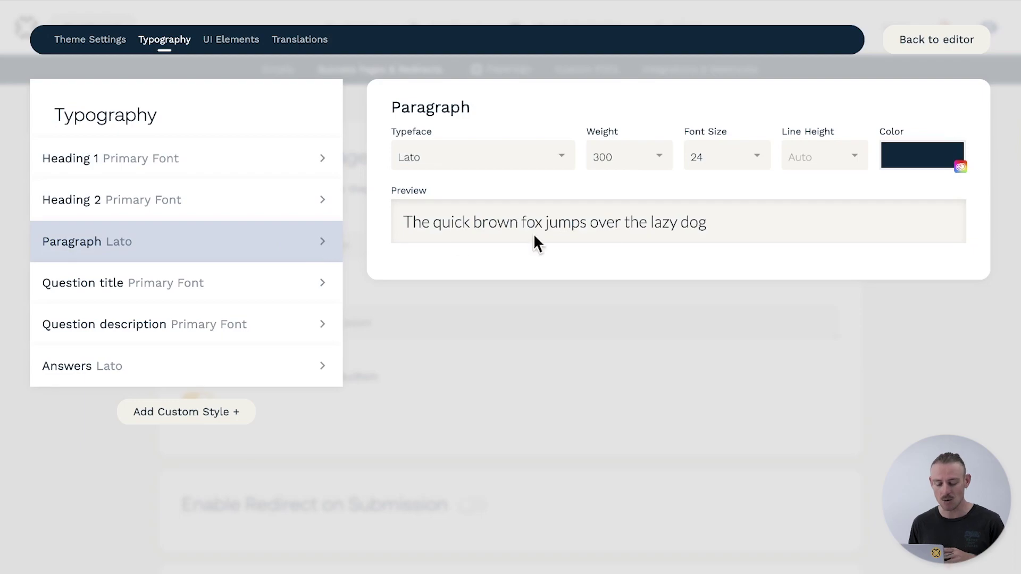
pyautogui.click(912, 47)
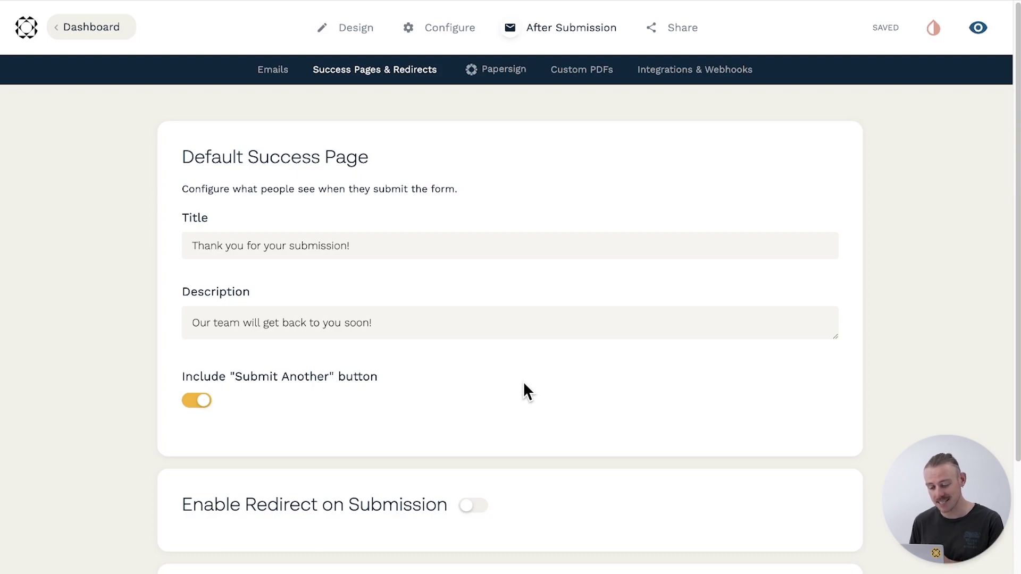
# Step: Switch on Dynamic Success Pages & Redirects and add a new success page
pyautogui.scroll(-3, 525, 385)
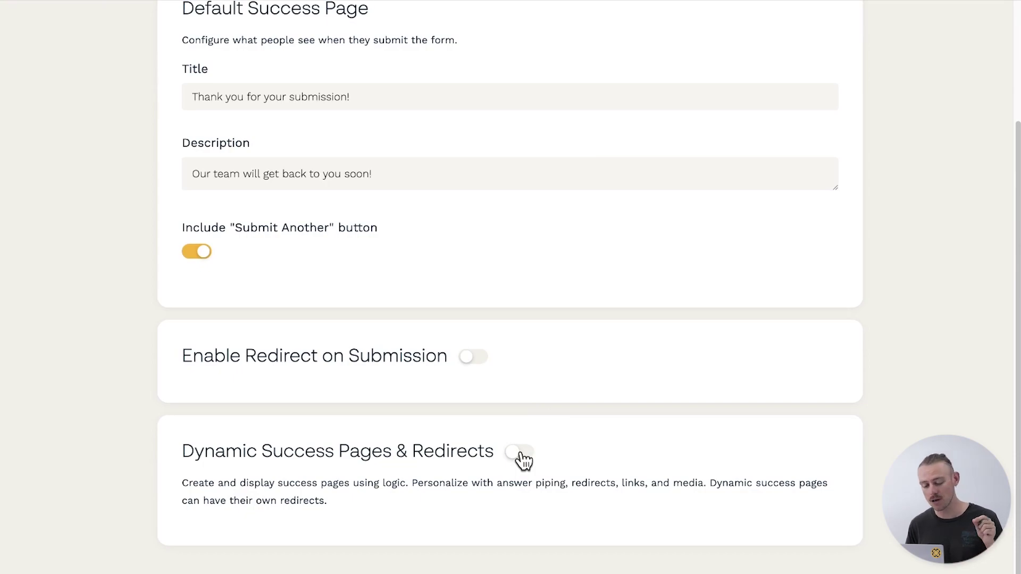
pyautogui.click(521, 455)
pyautogui.scroll(-2, 523, 458)
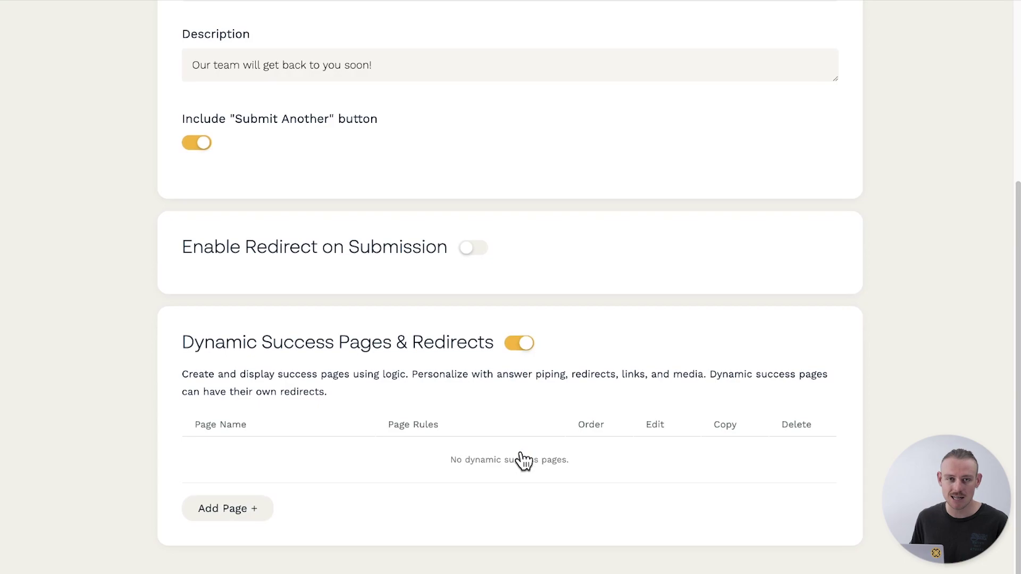
pyautogui.click(260, 517)
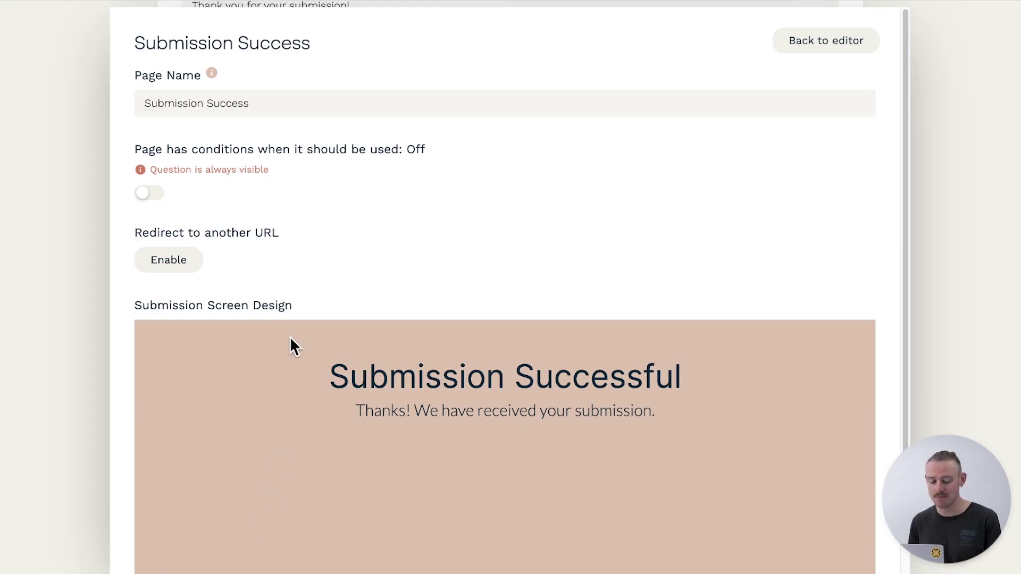
# Step: Replace the page name with 'Success Page 1'
pyautogui.click(277, 103)
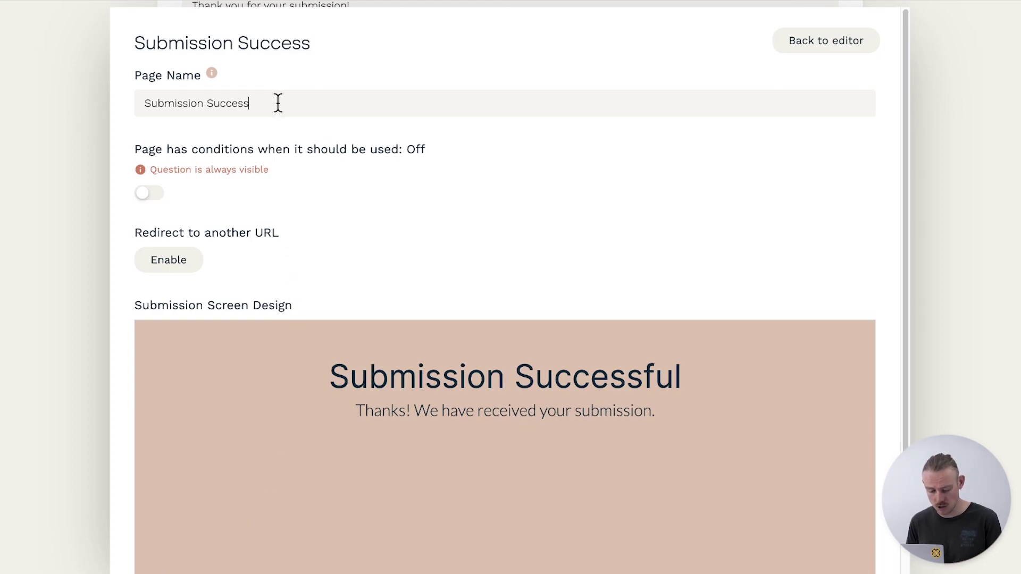
pyautogui.moveTo(276, 103); pyautogui.dragTo(142, 107)
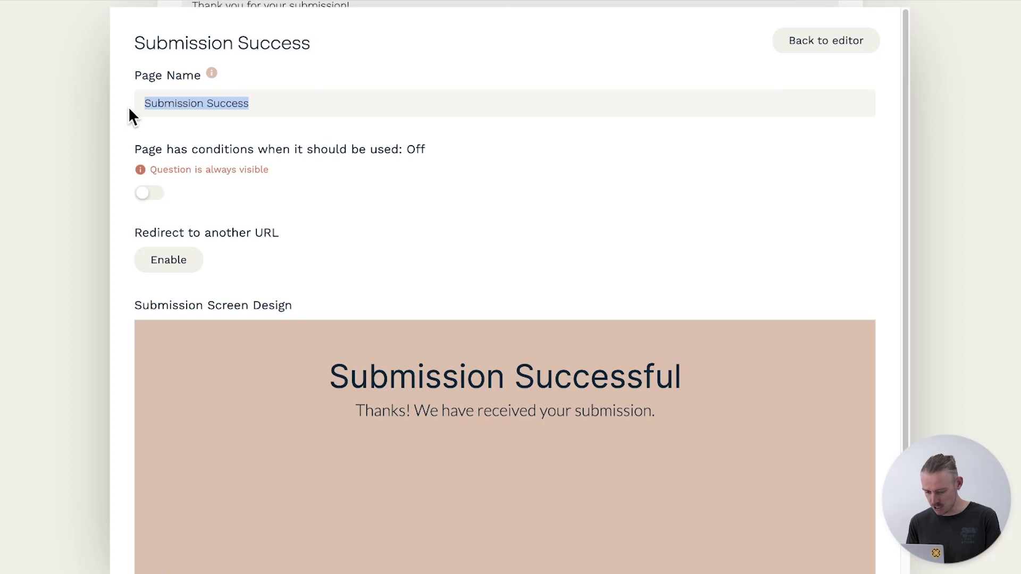
pyautogui.write('Success Page 1')
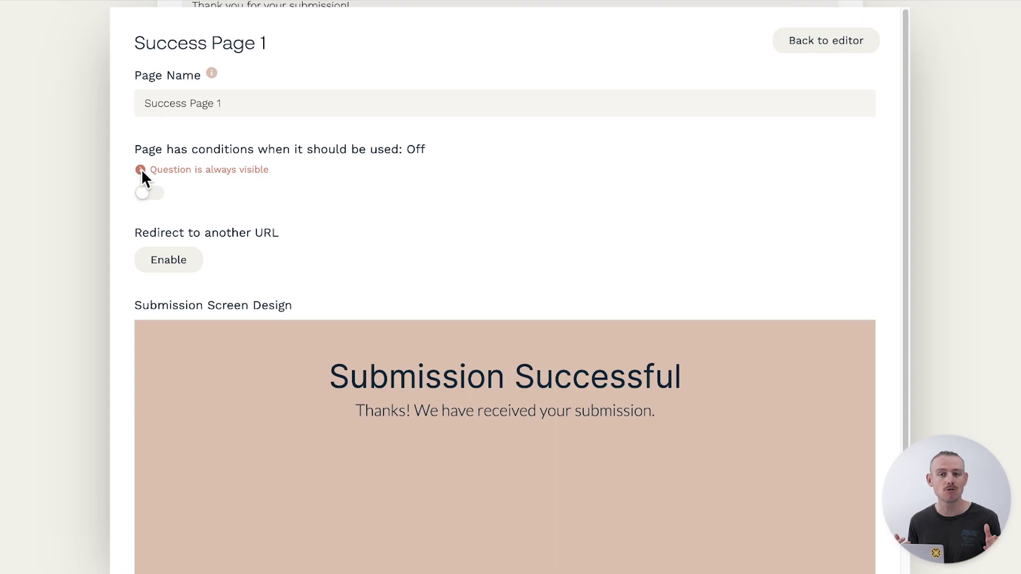
# Step: Condition Success Page 1 on the terms-agreement question being Yes, discarding a trial Multiple Conditions group
pyautogui.click(151, 201)
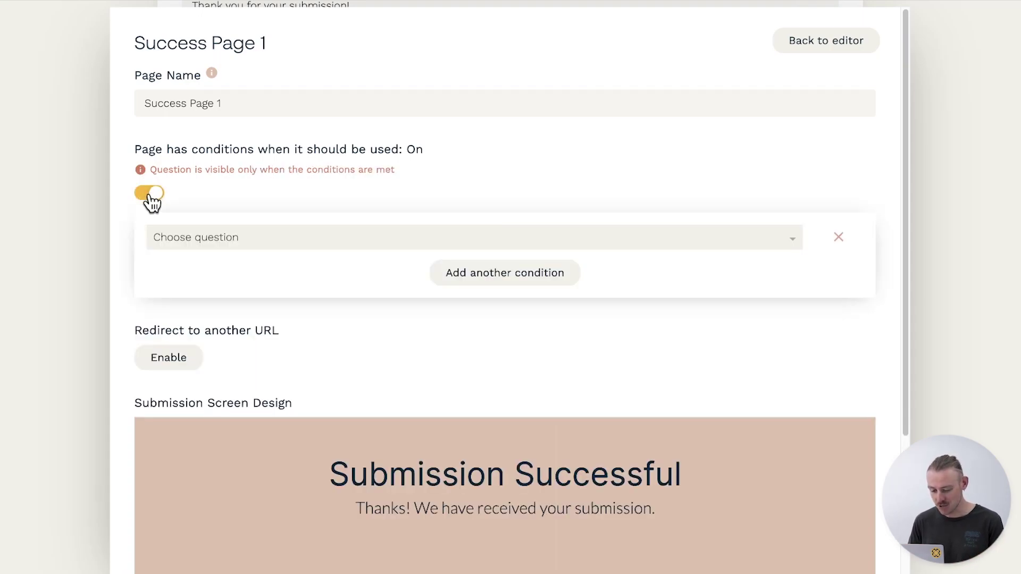
pyautogui.click(305, 238)
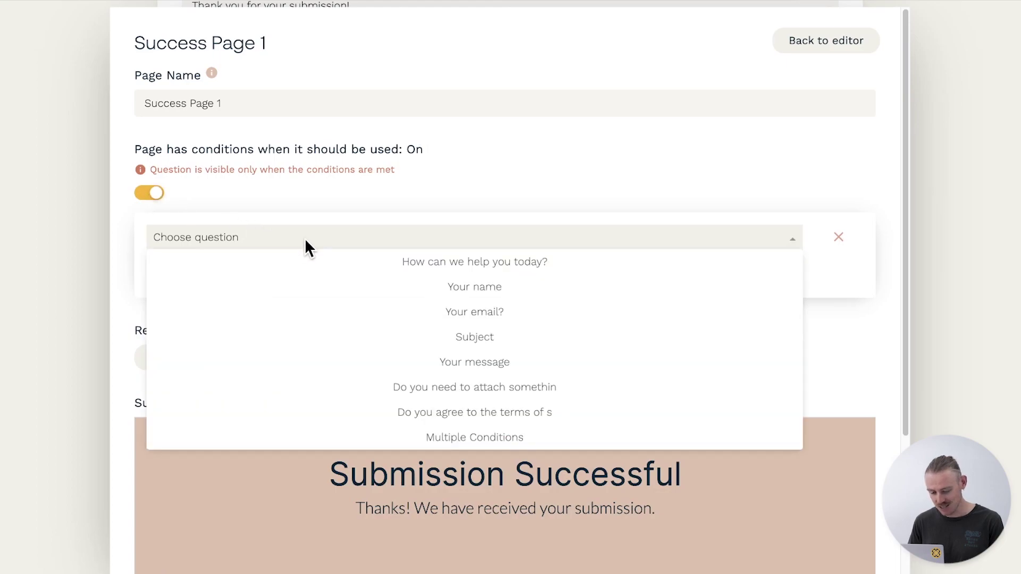
pyautogui.click(617, 413)
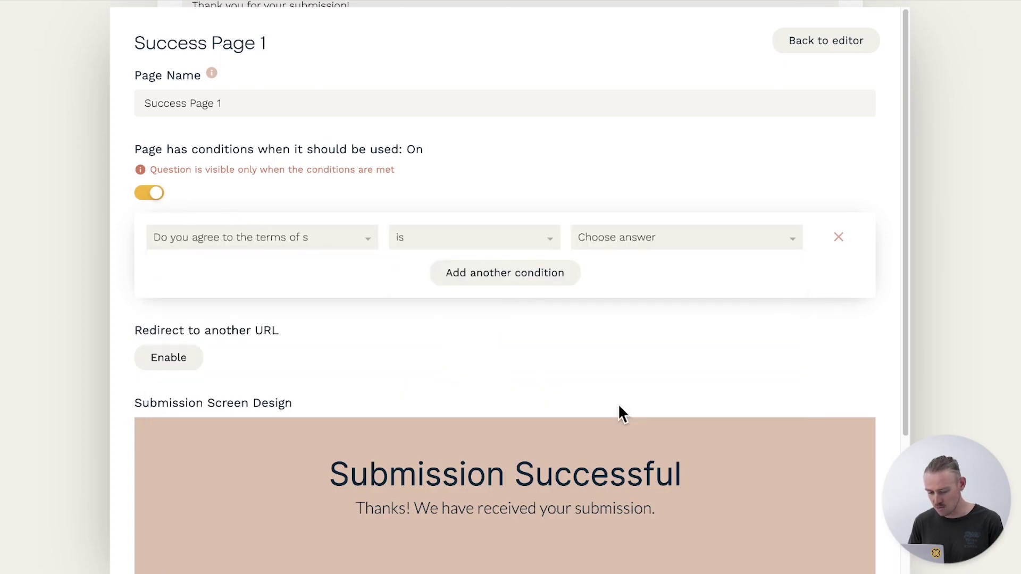
pyautogui.click(651, 237)
pyautogui.click(725, 272)
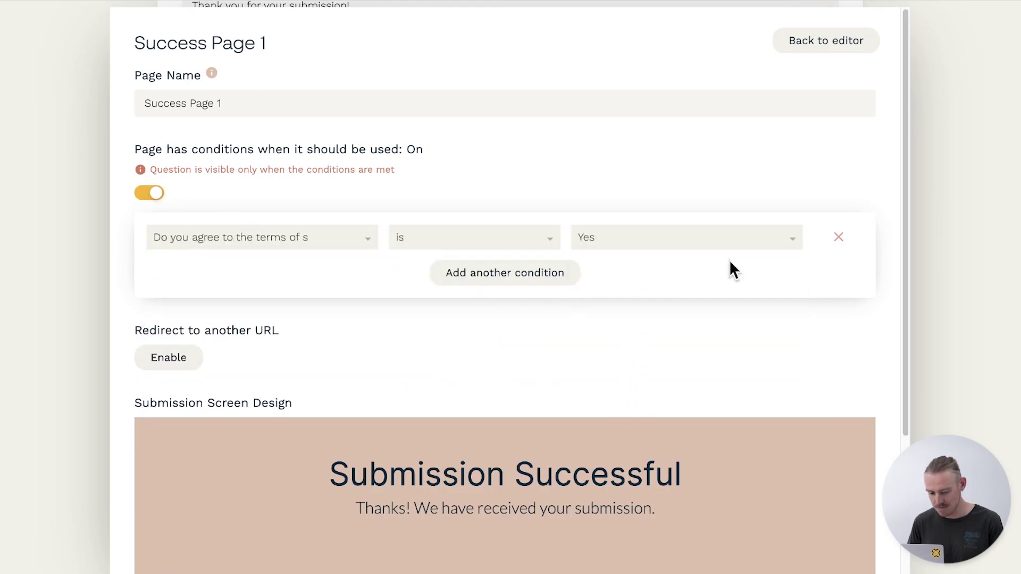
pyautogui.click(560, 278)
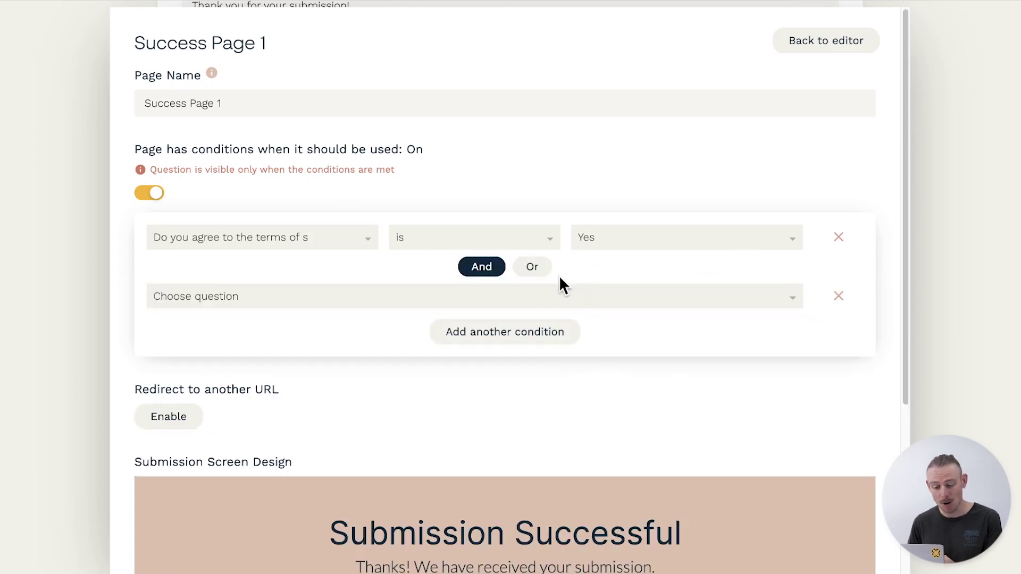
pyautogui.click(526, 295)
pyautogui.click(519, 495)
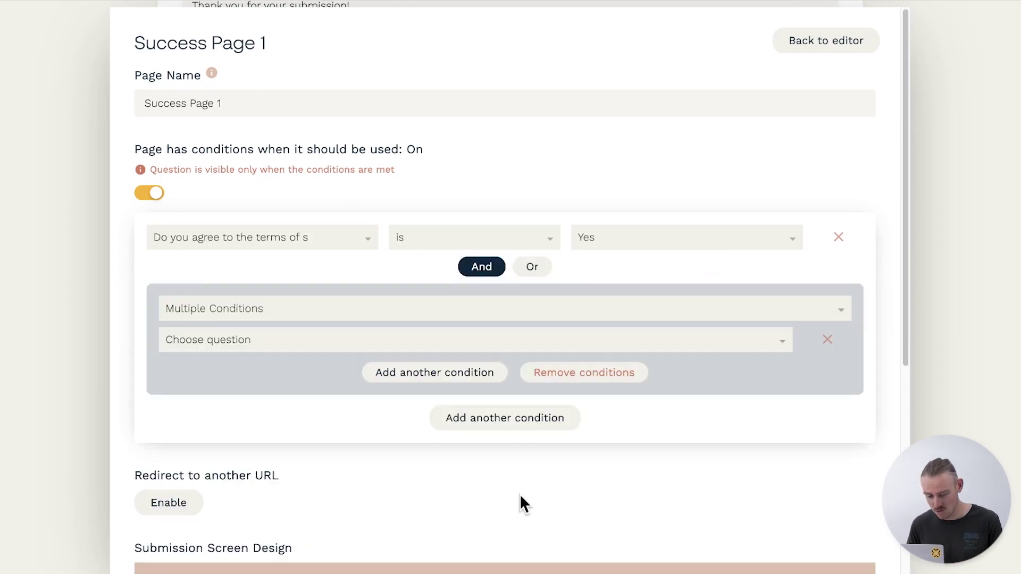
pyautogui.click(633, 374)
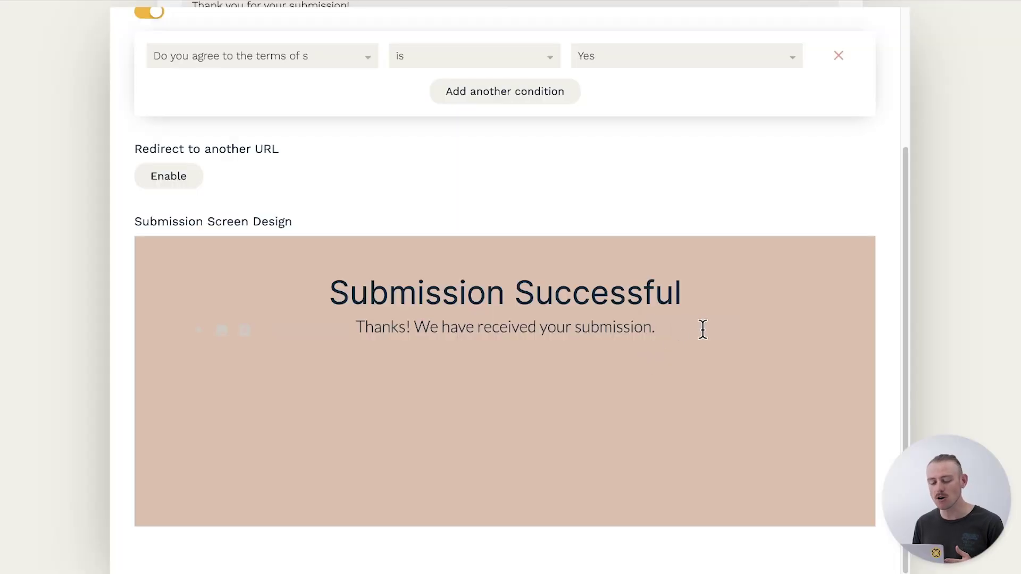
# Step: Replace the heading with 'Thank you for your submission.', centred and styled H2
pyautogui.moveTo(702, 331); pyautogui.dragTo(314, 290)
pyautogui.press('BackSpace')
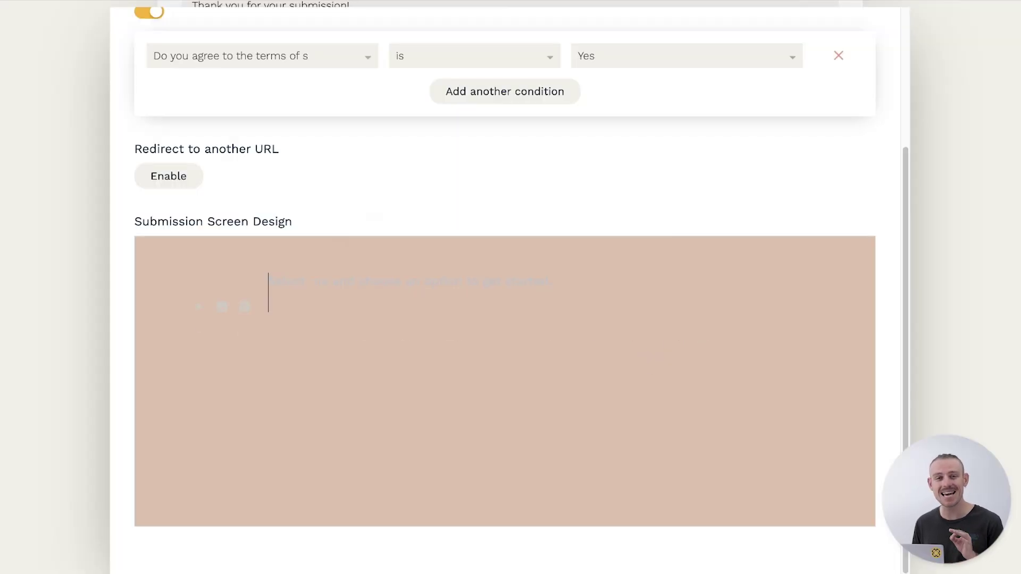
pyautogui.write('Thank you for yo')
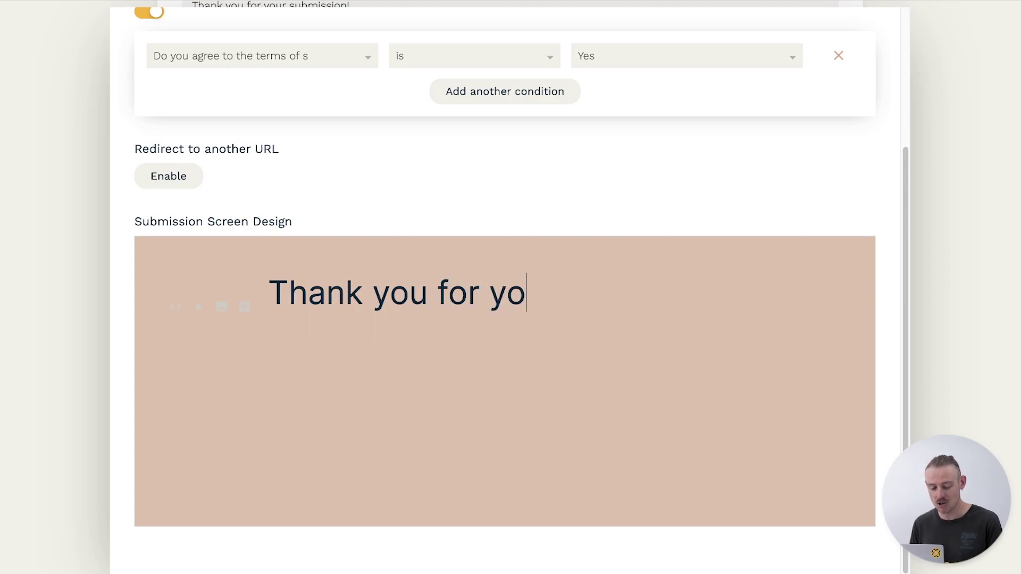
pyautogui.write('ur submission.')
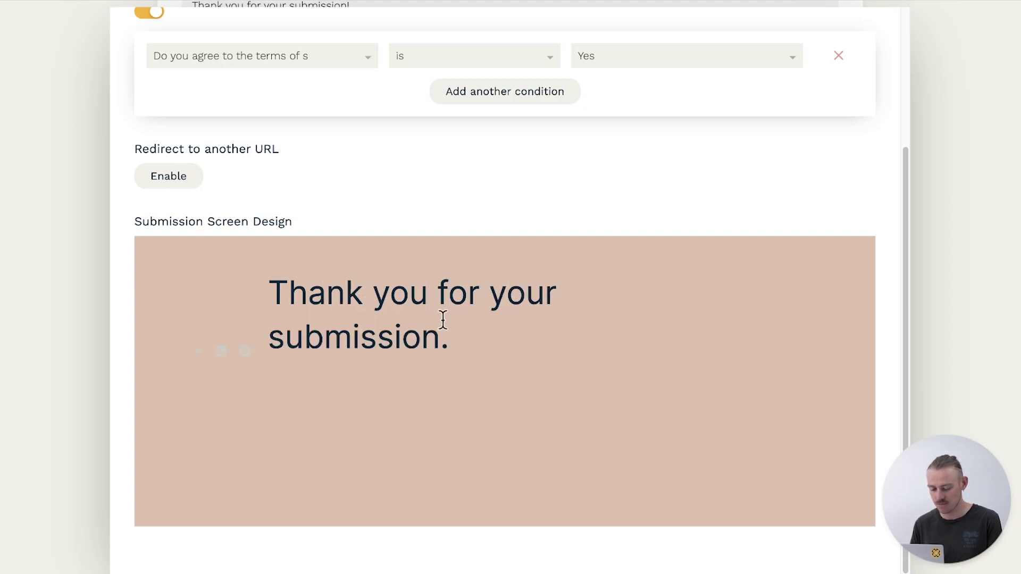
pyautogui.moveTo(443, 319); pyautogui.dragTo(271, 298)
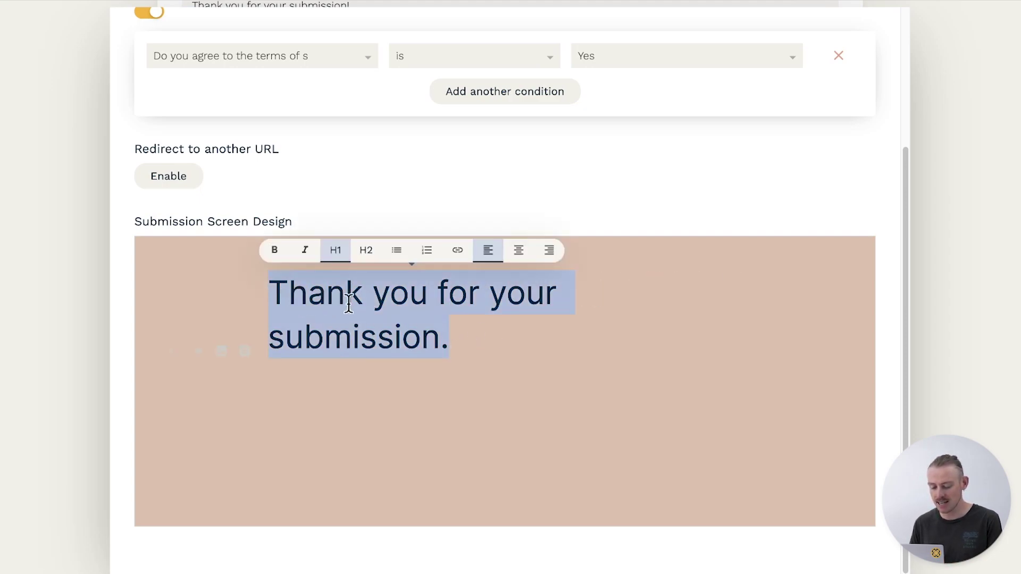
pyautogui.click(520, 262)
pyautogui.click(367, 251)
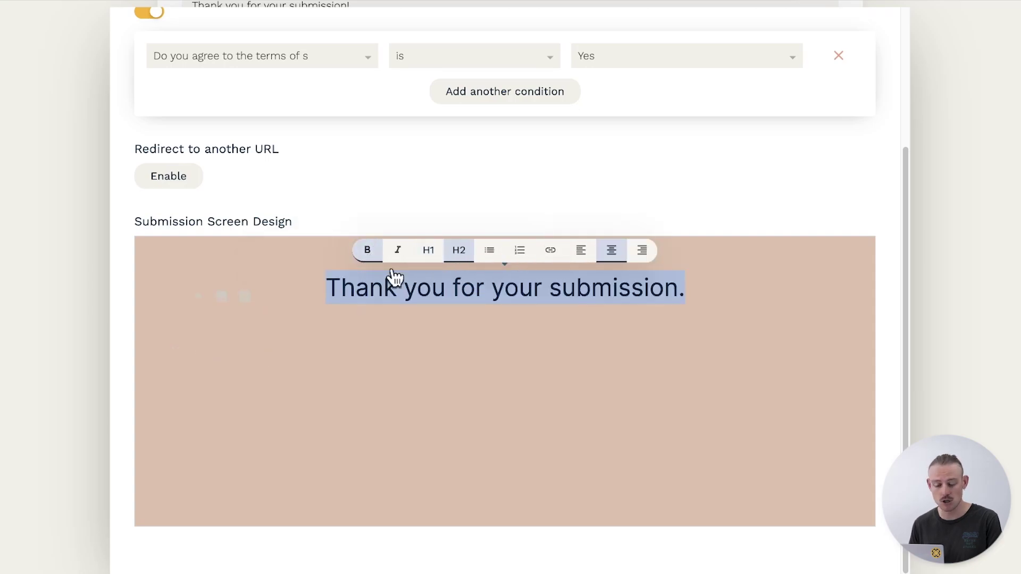
# Step: Add the line 'Our team will contact you soon.' below the heading in smaller text
pyautogui.click(608, 326)
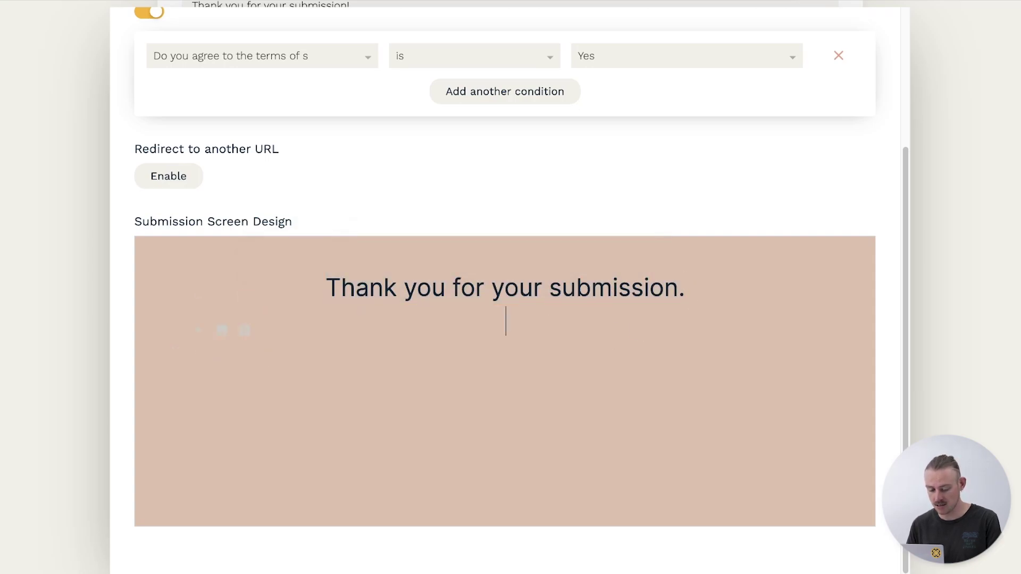
pyautogui.write('Our team will cont')
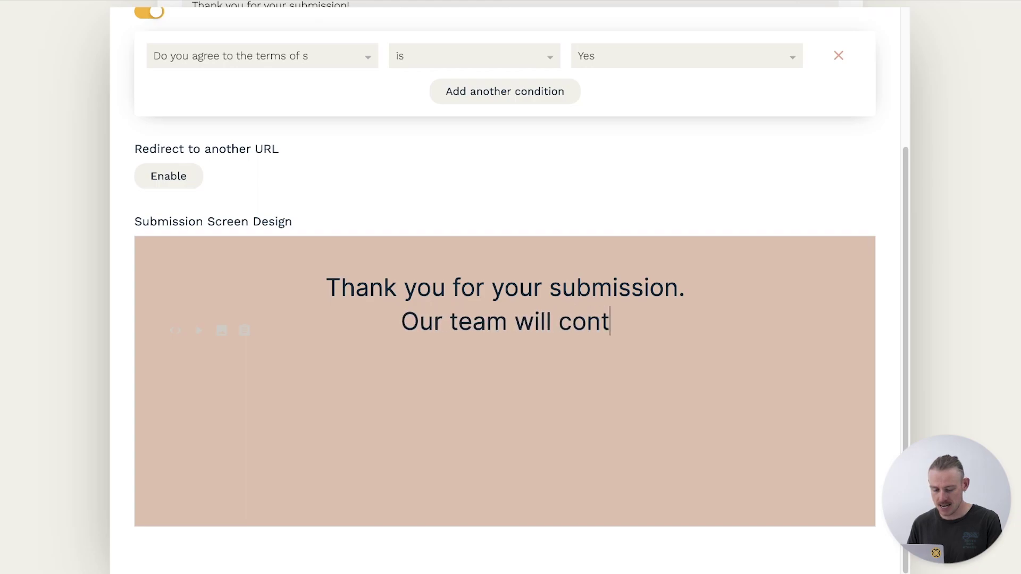
pyautogui.write('act you soon.')
pyautogui.moveTo(689, 324); pyautogui.dragTo(310, 325)
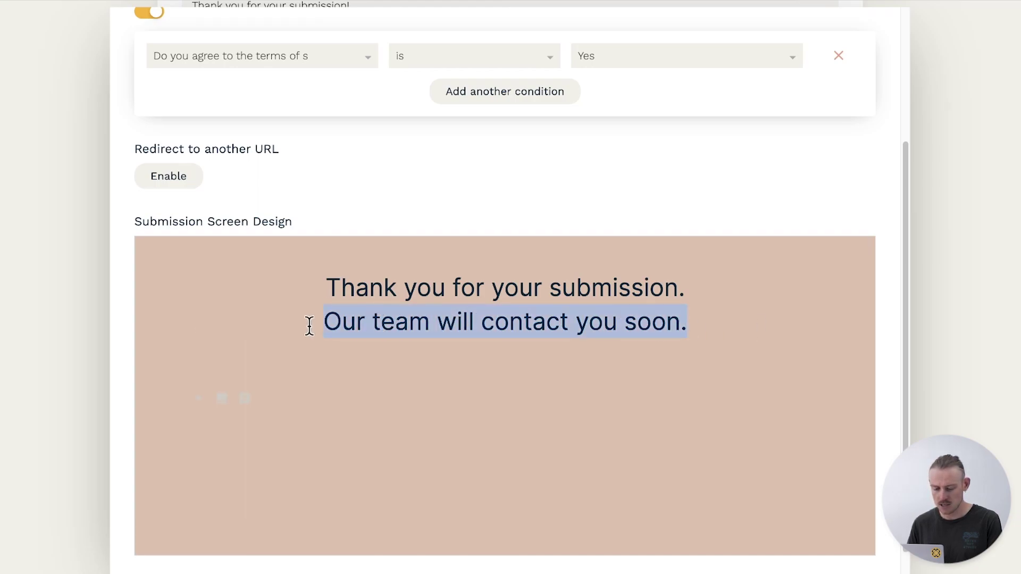
pyautogui.click(455, 284)
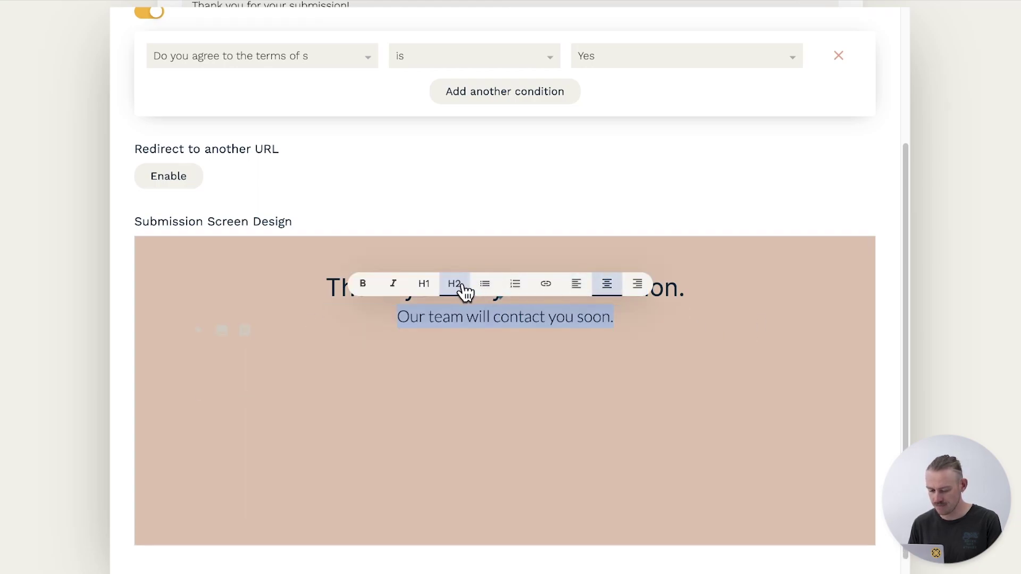
pyautogui.click(546, 366)
# Step: Paste the business contact details and add 'We will see you at' with the Book an appointment answer
pyautogui.hotkey('ctrl', 'v')
pyautogui.click(534, 343)
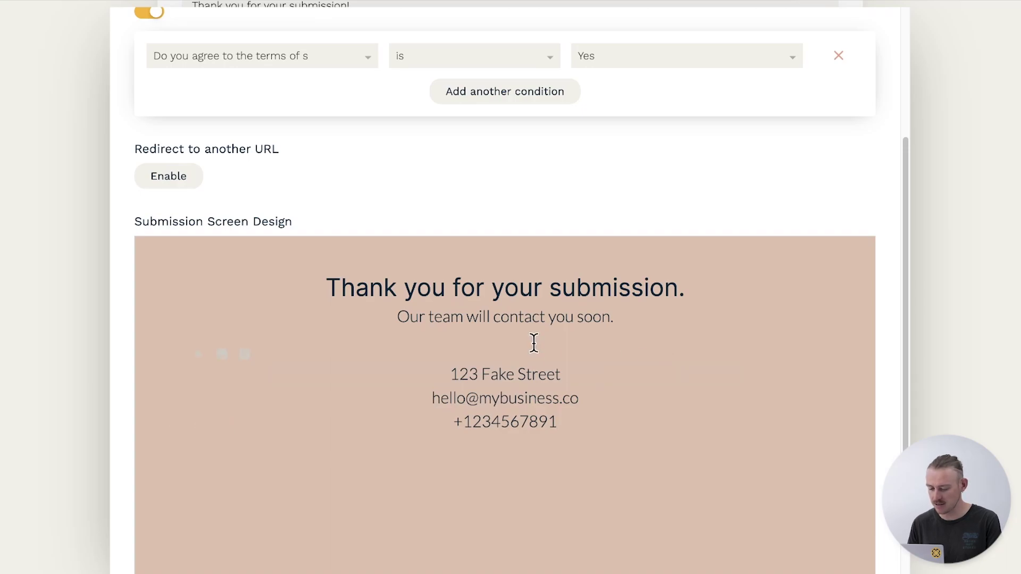
pyautogui.press('Return')
pyautogui.press('Return')
pyautogui.write('We will se')
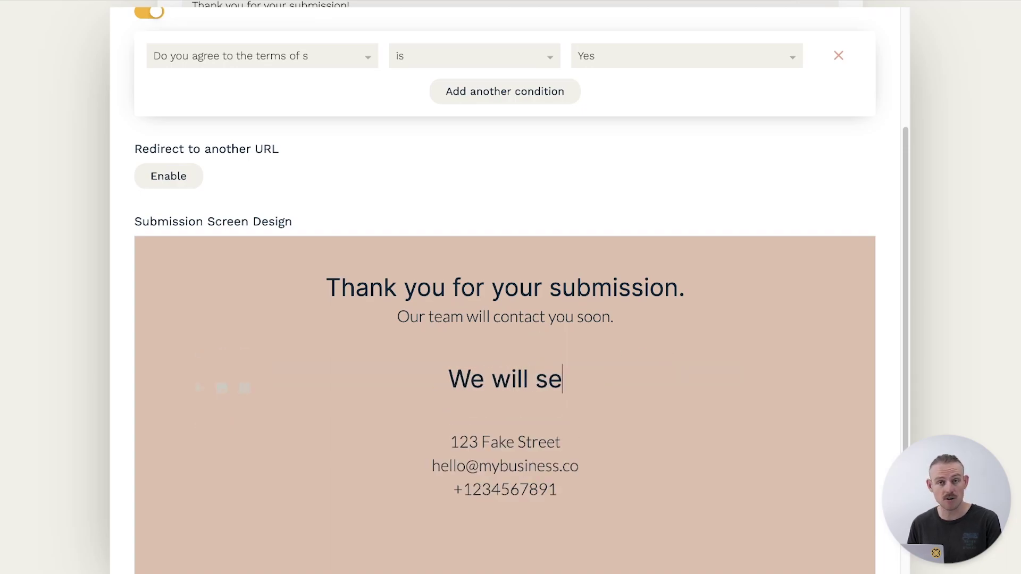
pyautogui.write('e you at')
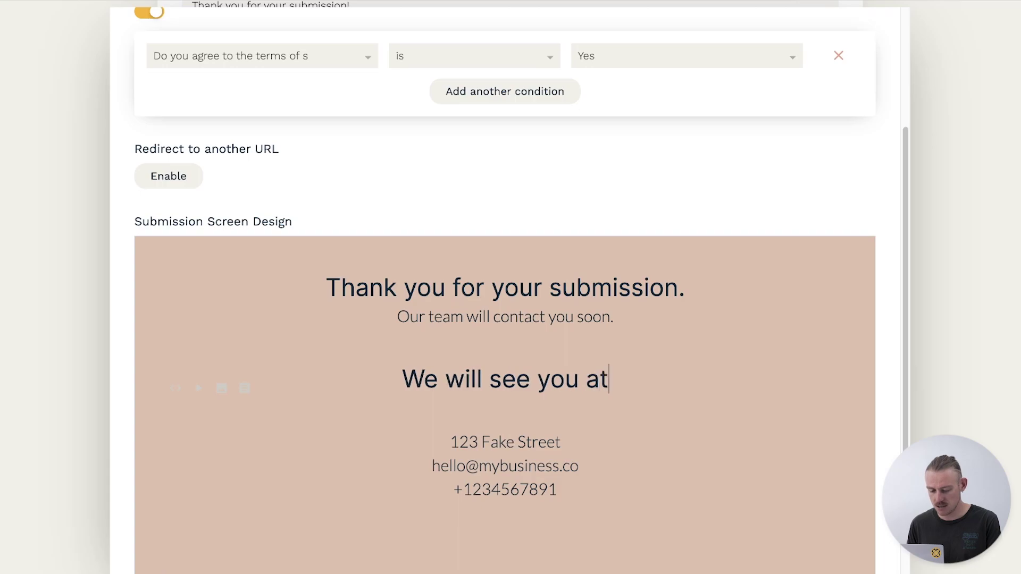
pyautogui.write(' {{ book')
pyautogui.press('Return')
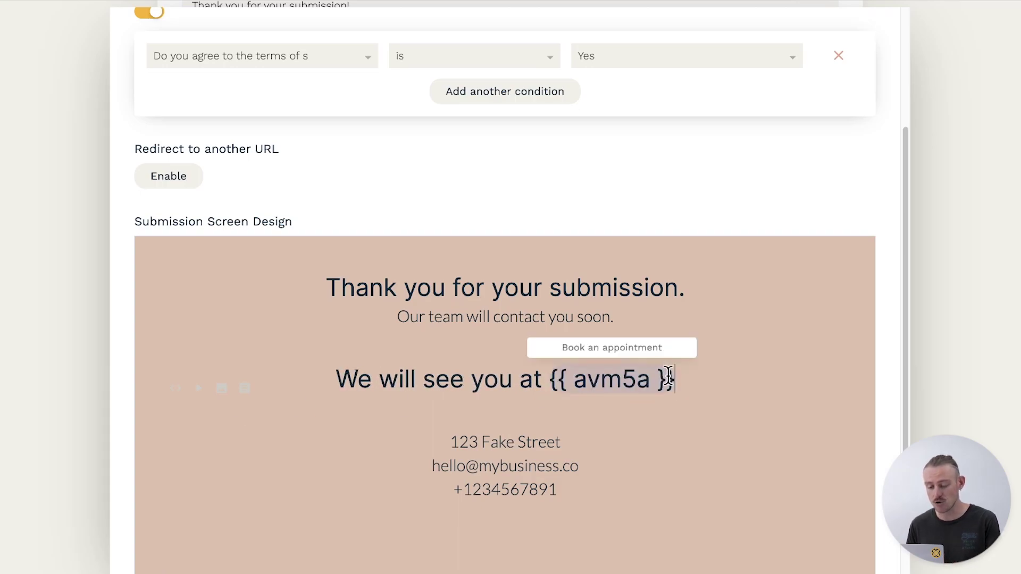
# Step: Add 'Enjoy your day' followed by the piped Your name answer
pyautogui.click(486, 335)
pyautogui.write('Enjoy your da')
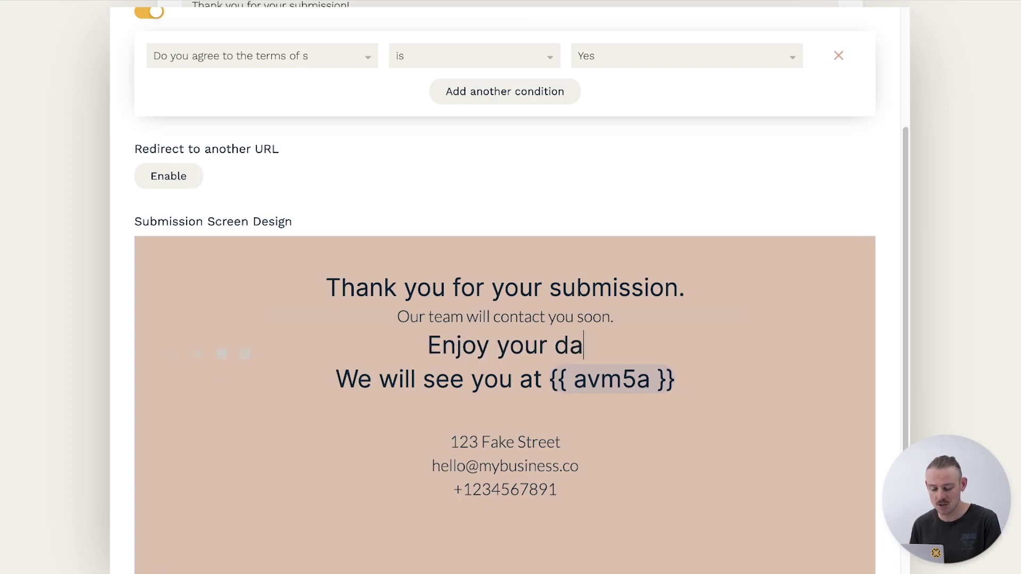
pyautogui.write('y')
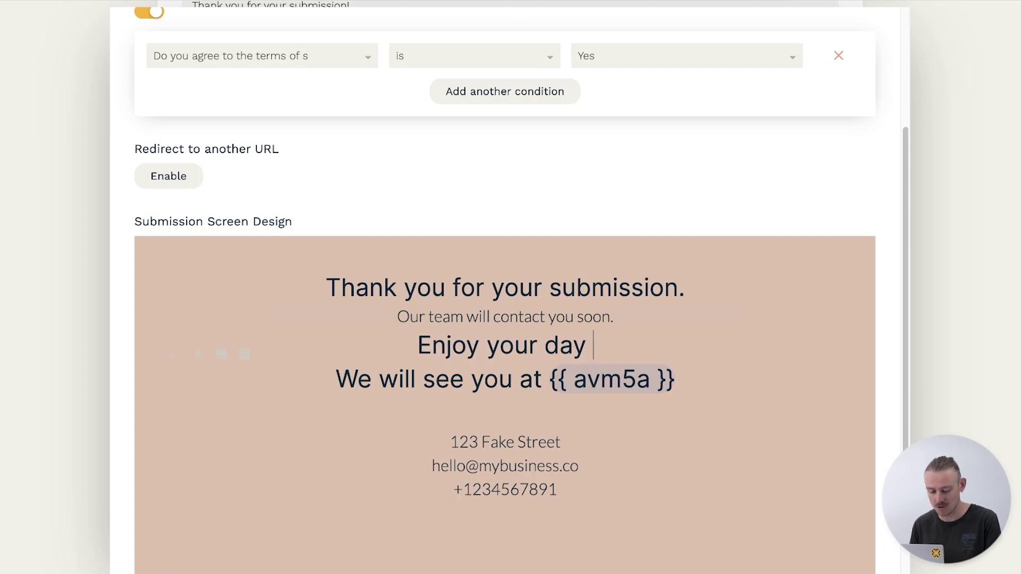
pyautogui.click(249, 358)
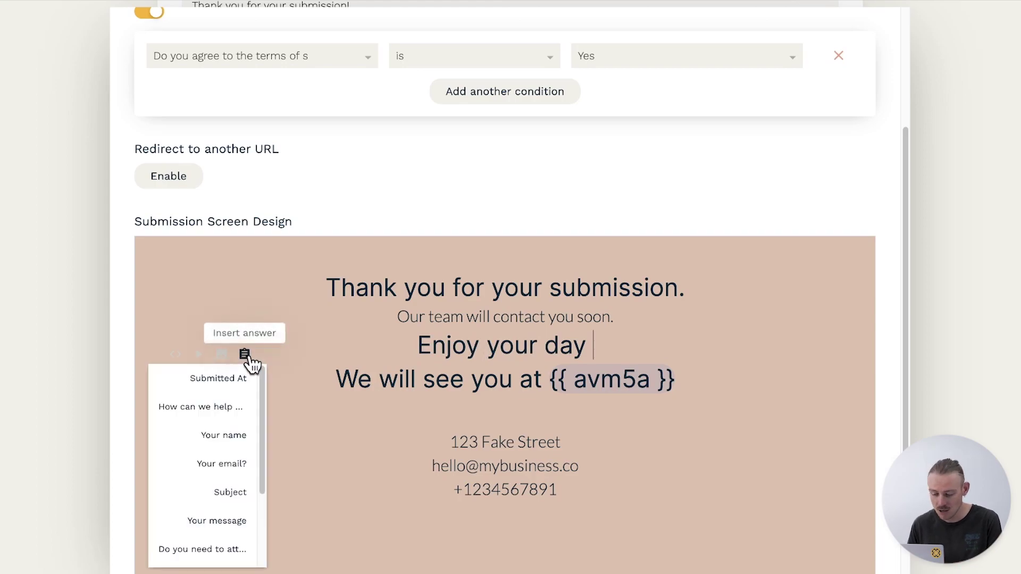
pyautogui.click(238, 437)
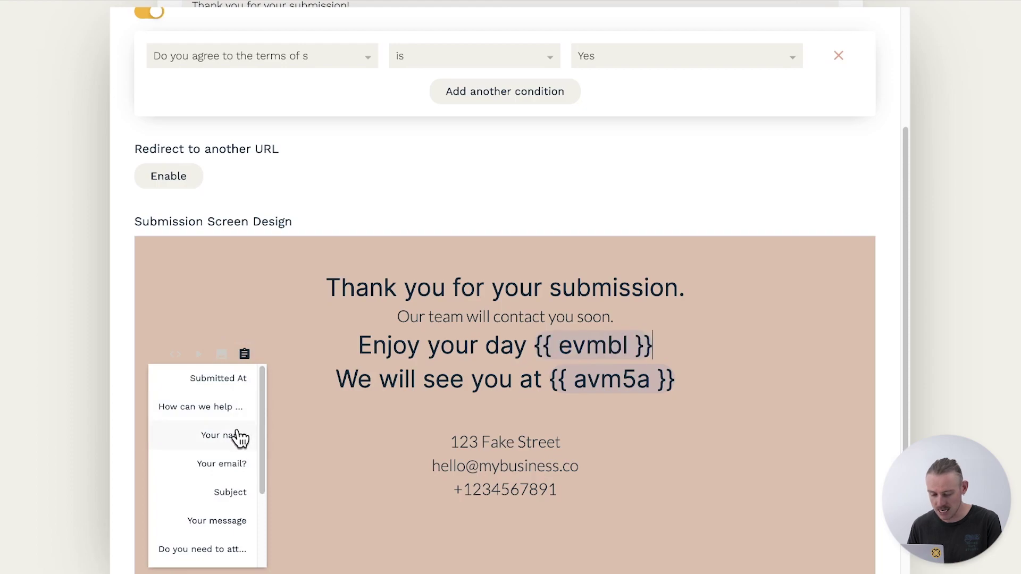
pyautogui.click(490, 222)
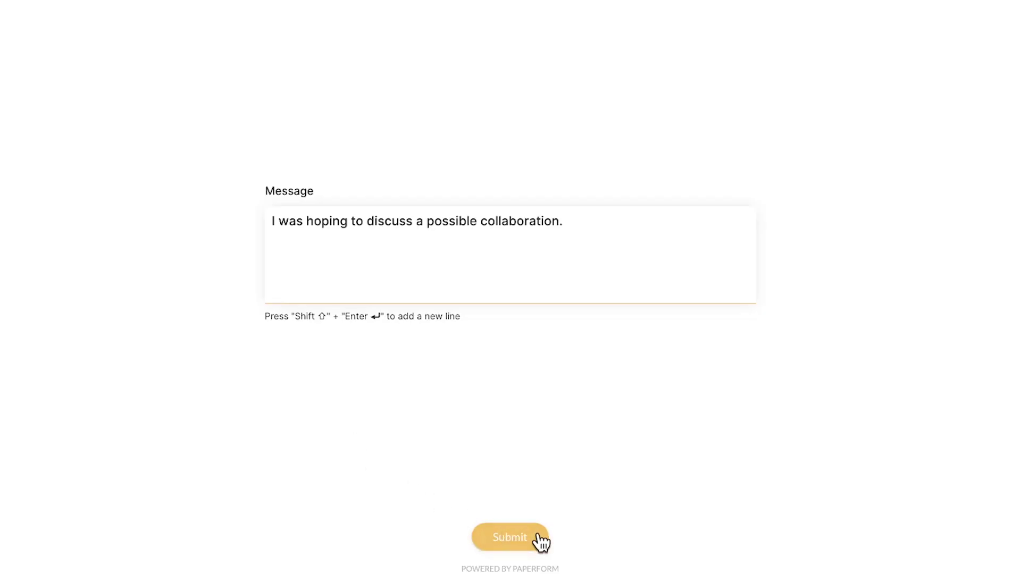
pyautogui.click(538, 535)
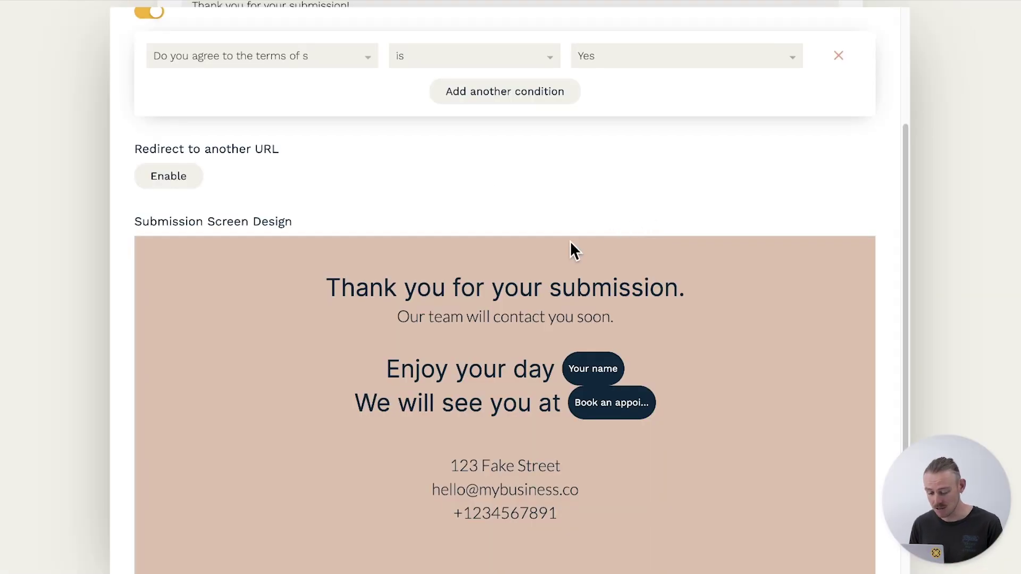
pyautogui.click(326, 285)
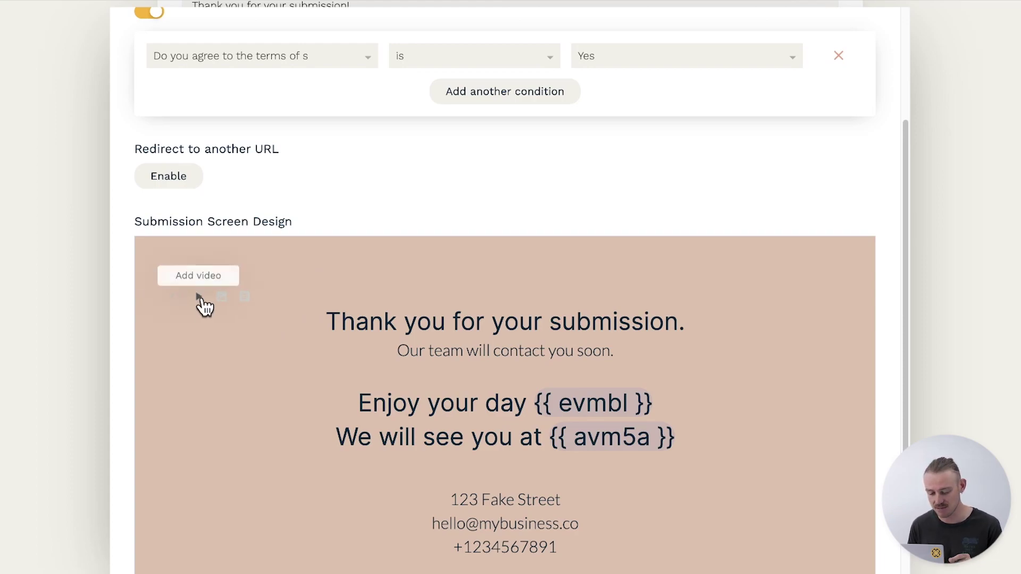
# Step: Insert the hands-with-phone stock photo found by searching 'contact' into the success message
pyautogui.click(220, 296)
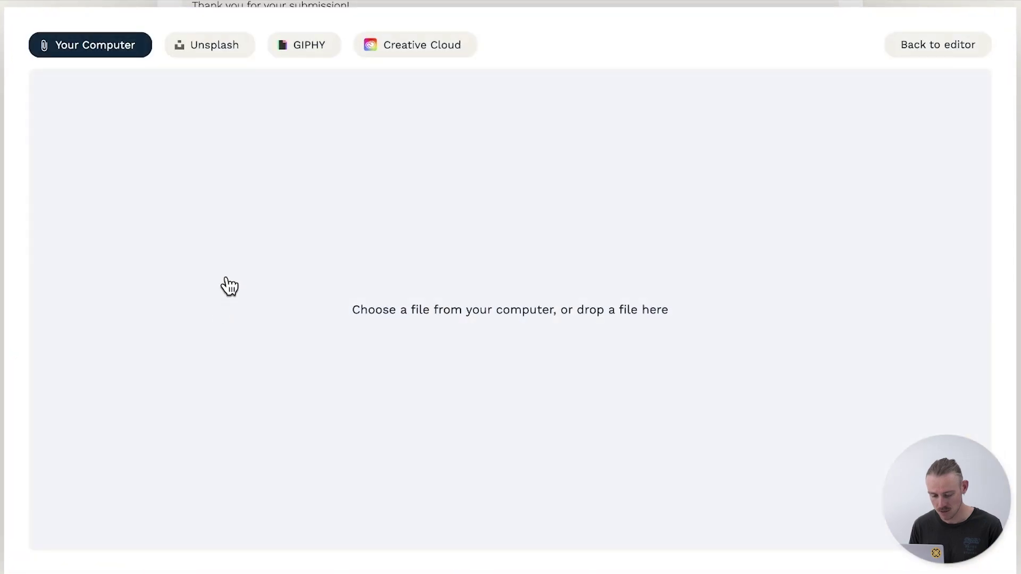
pyautogui.click(223, 49)
pyautogui.write('contact')
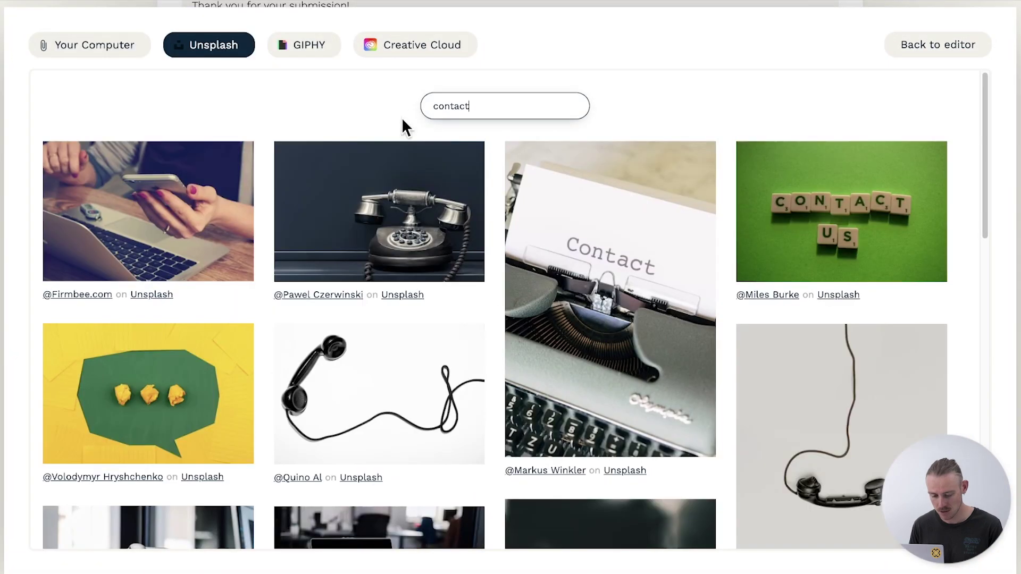
pyautogui.click(228, 190)
pyautogui.scroll(-1, 228, 186)
pyautogui.scroll(-3, 228, 191)
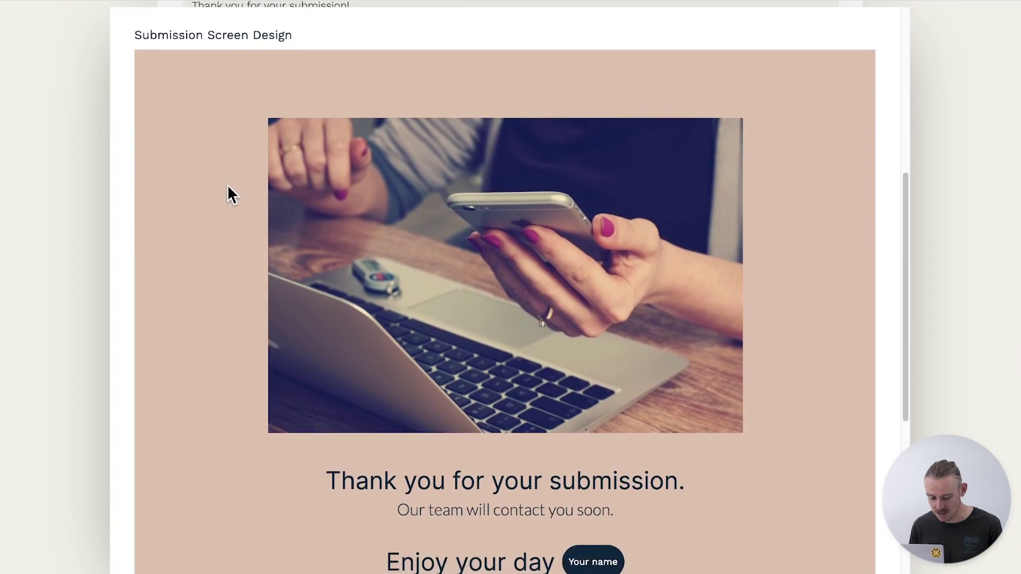
pyautogui.moveTo(709, 480); pyautogui.dragTo(327, 476)
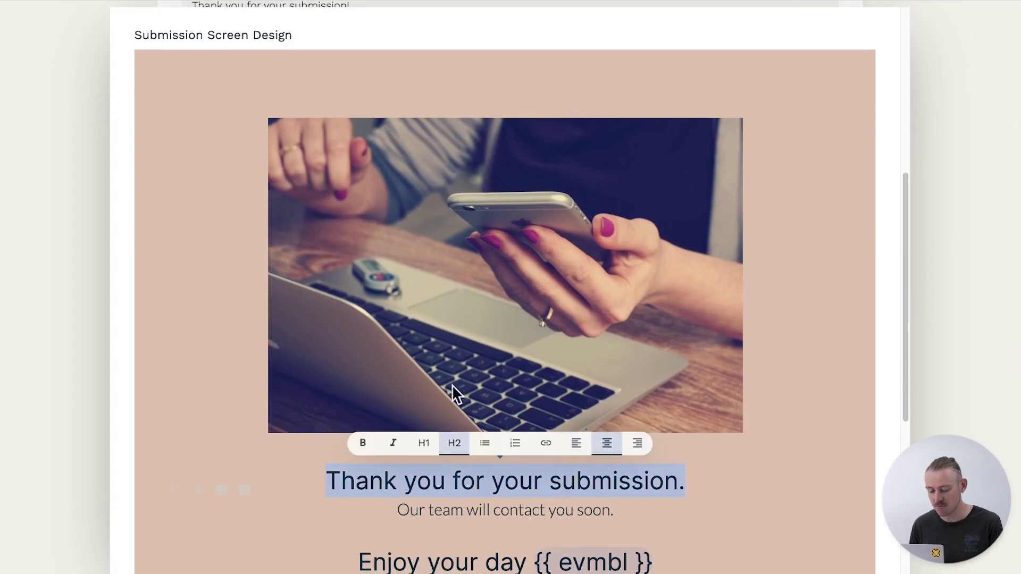
pyautogui.click(482, 293)
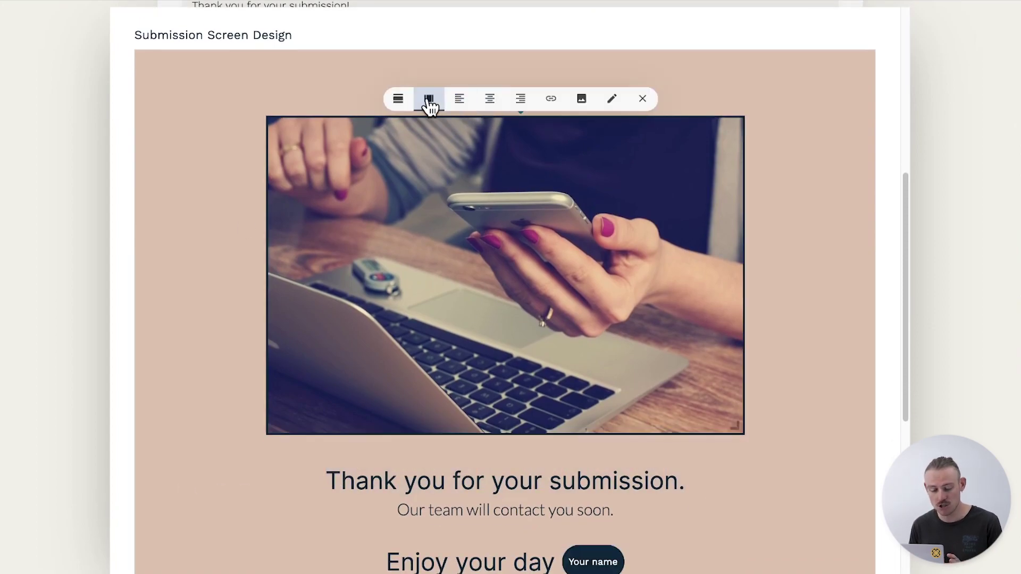
pyautogui.click(549, 101)
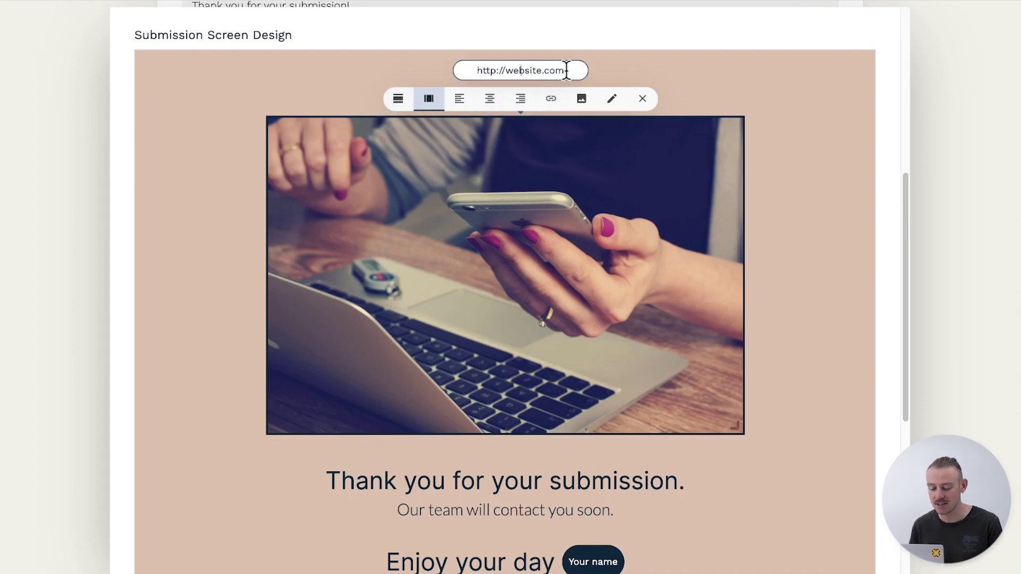
pyautogui.hotkey('ctrl', 'a')
pyautogui.write('www.mywebsite.com')
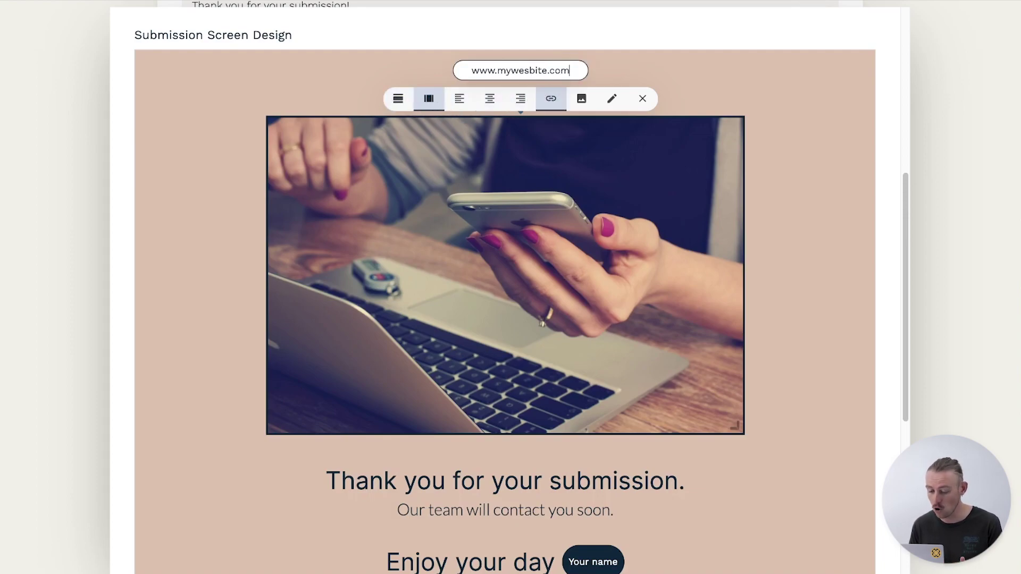
pyautogui.click(642, 98)
pyautogui.click(654, 126)
pyautogui.click(643, 98)
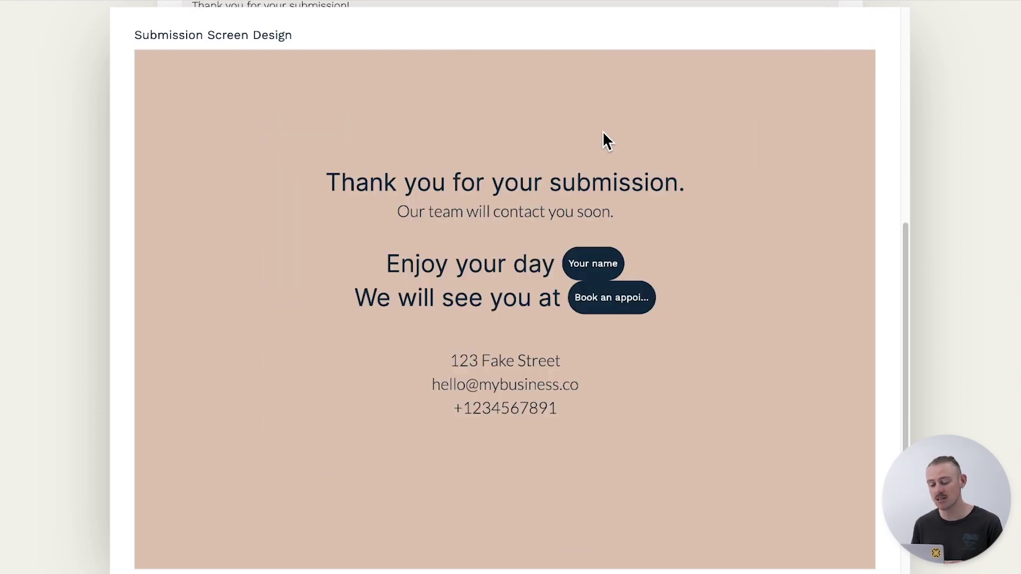
pyautogui.scroll(7, 538, 115)
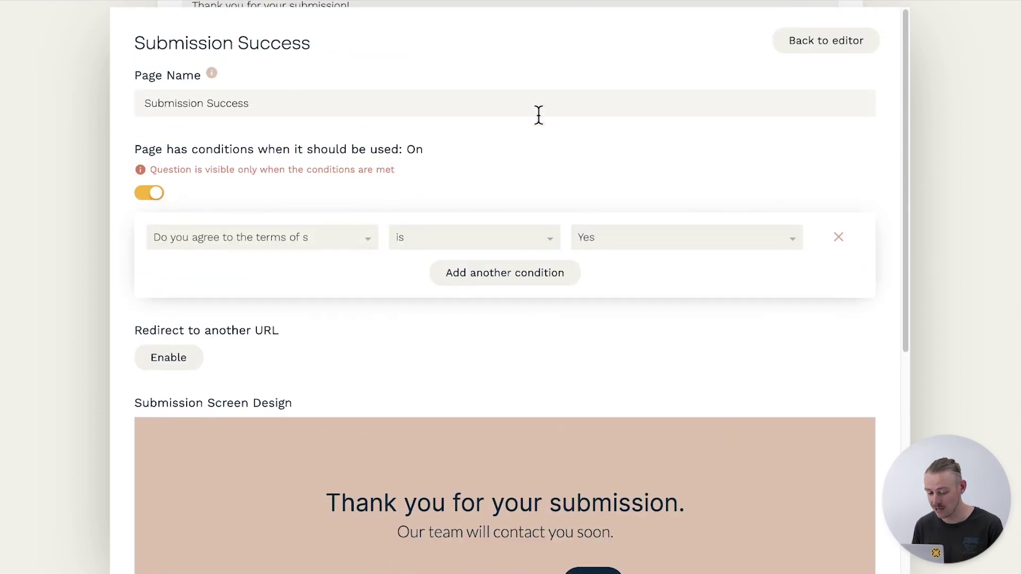
# Step: Back in the editor, try a redirect-on-submission URL with piped answers, then switch the redirect off
pyautogui.click(819, 47)
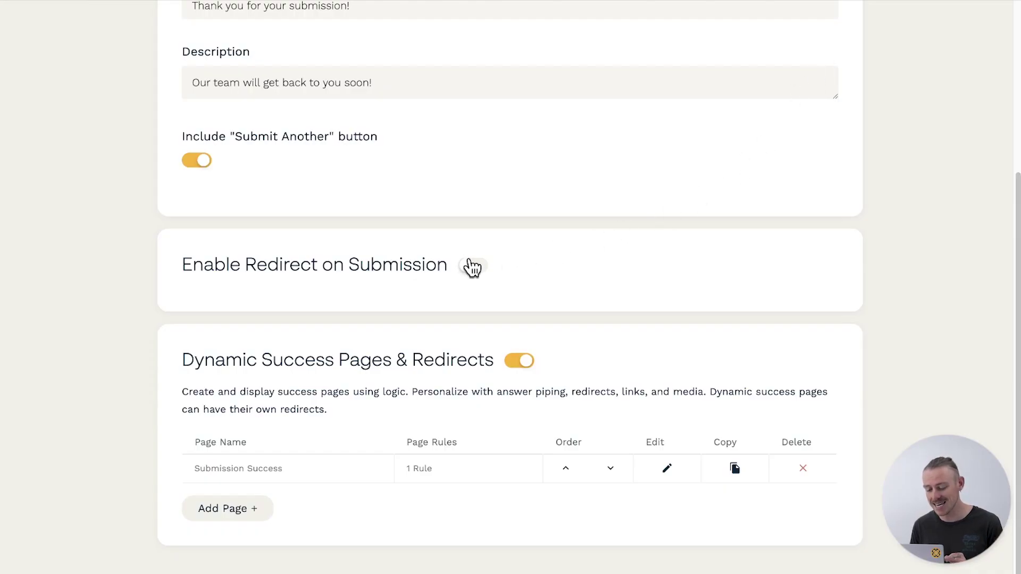
pyautogui.click(473, 266)
pyautogui.click(390, 314)
pyautogui.write('https://www.mywebsite.com')
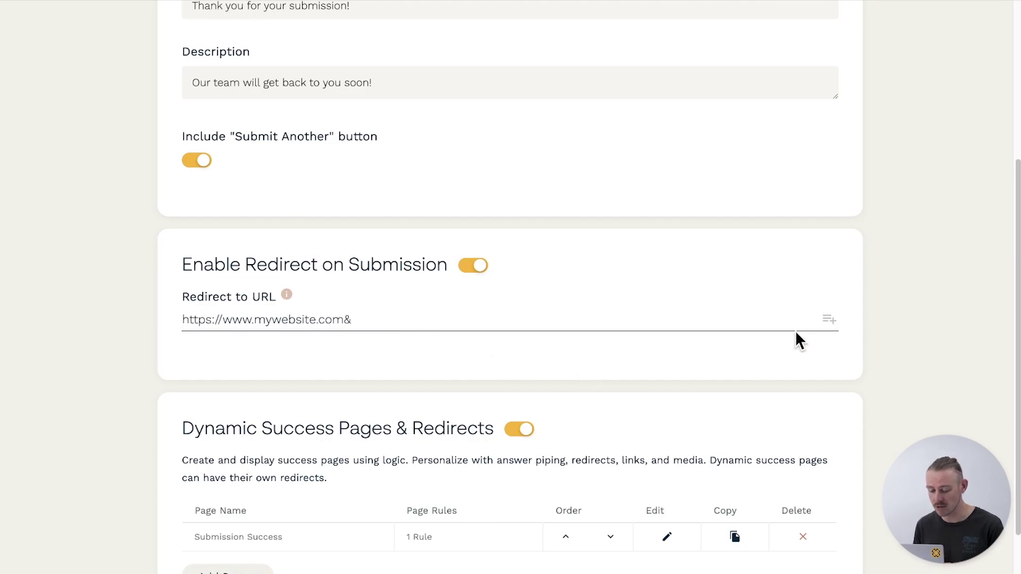
pyautogui.write('&')
pyautogui.click(829, 319)
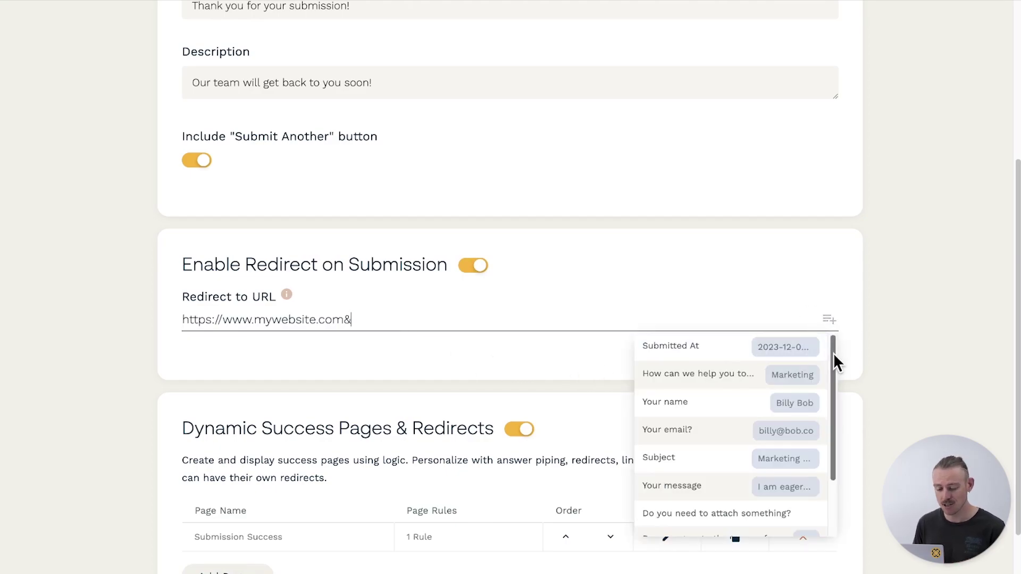
pyautogui.moveTo(834, 355); pyautogui.dragTo(837, 421)
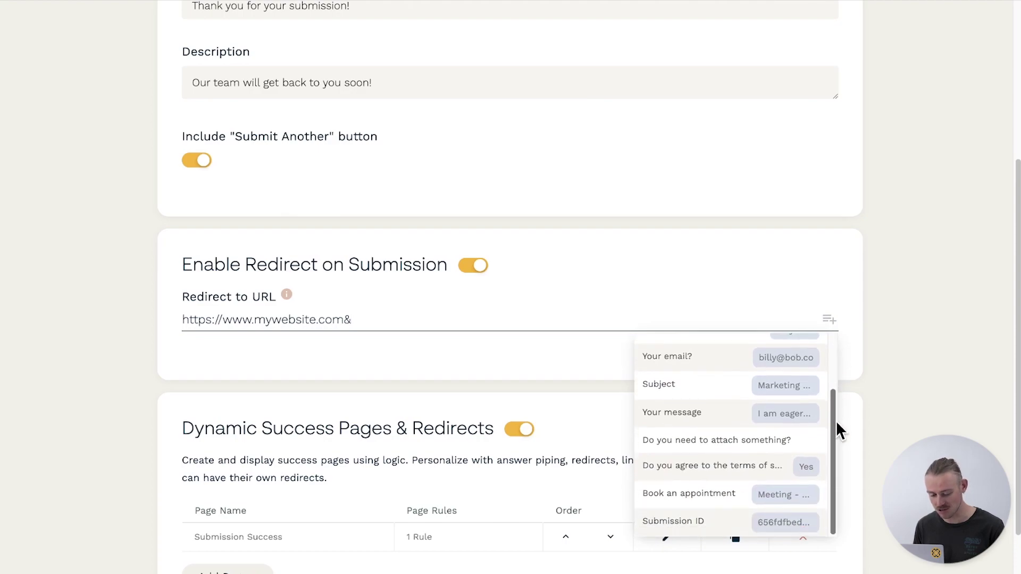
pyautogui.click(707, 296)
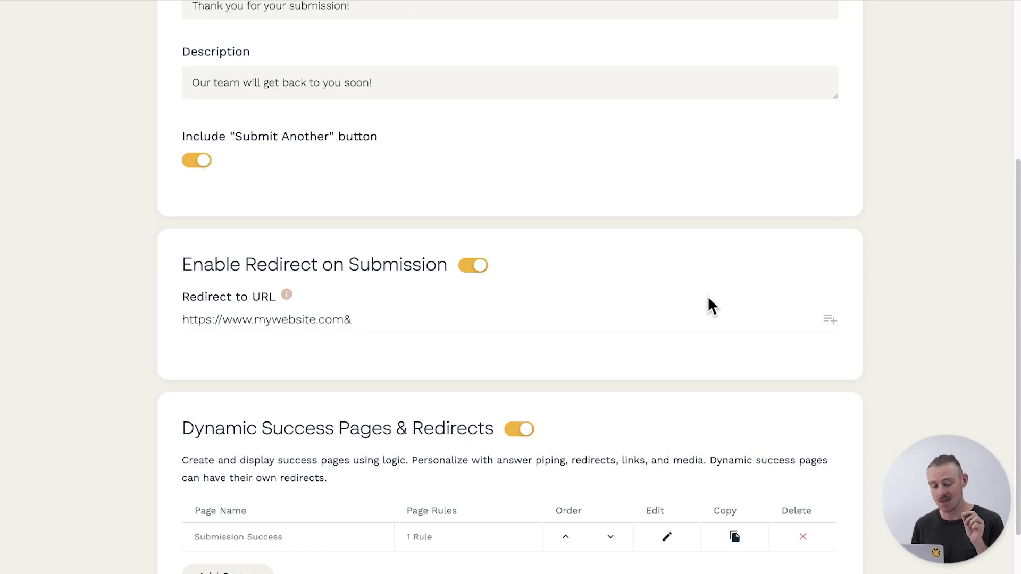
pyautogui.click(477, 272)
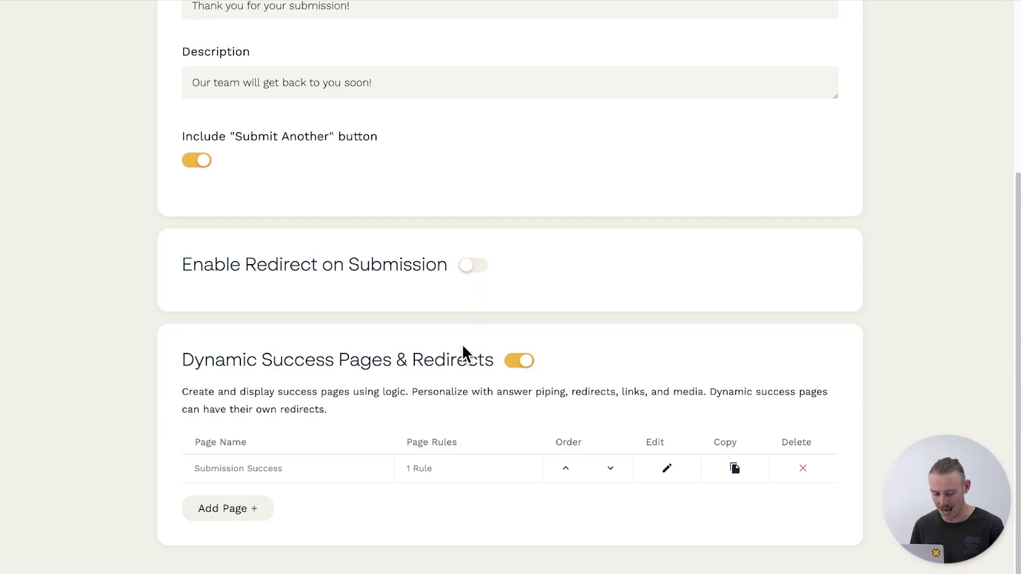
pyautogui.click(263, 510)
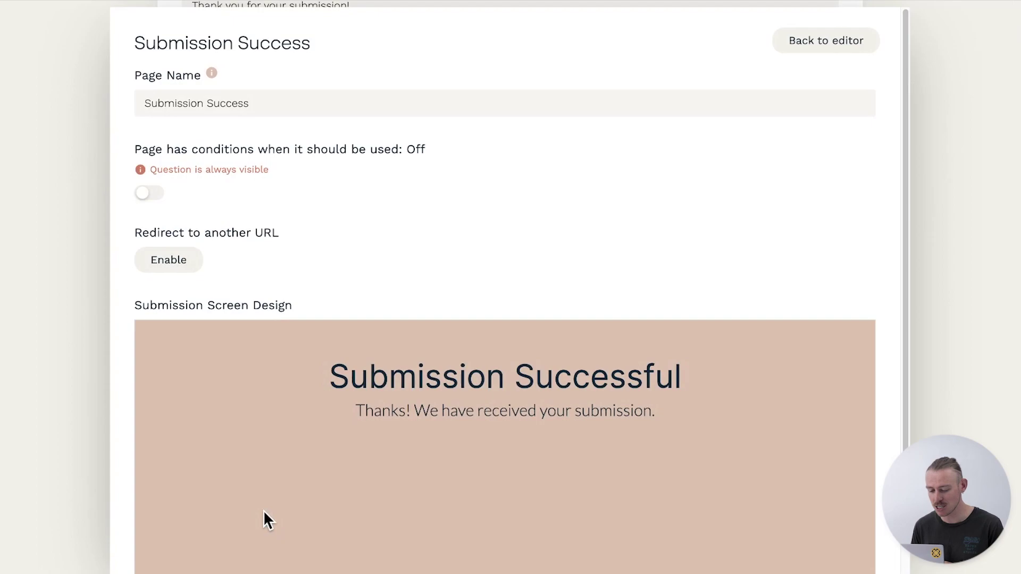
pyautogui.click(184, 262)
pyautogui.click(248, 321)
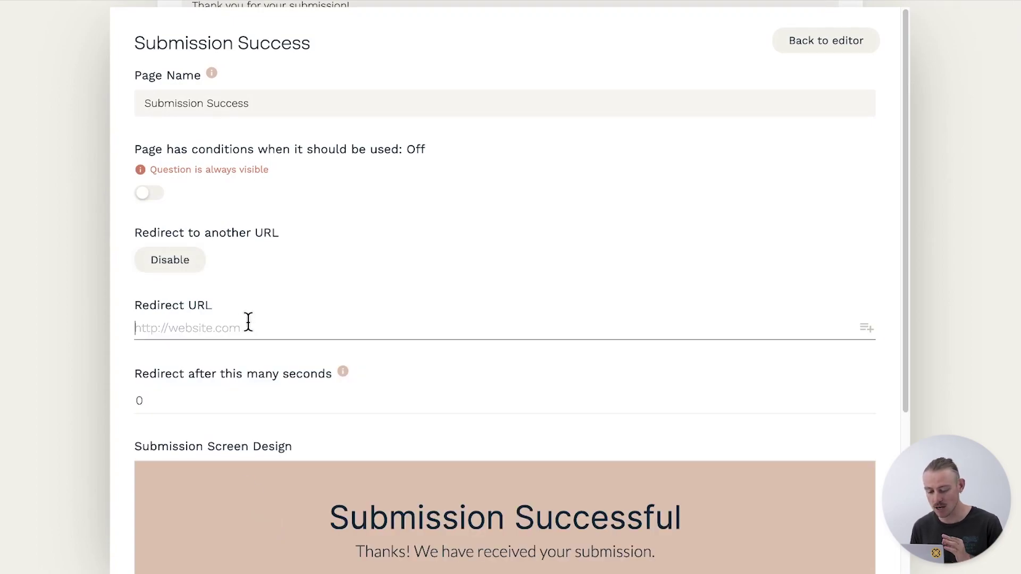
pyautogui.write('https://www.mywesbite.com')
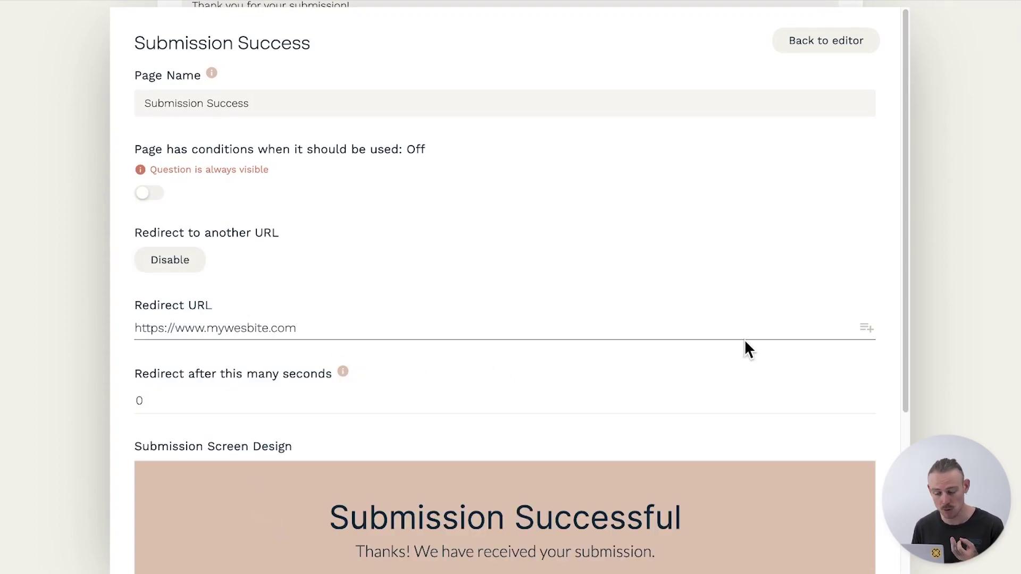
pyautogui.click(865, 328)
pyautogui.scroll(-2, 840, 402)
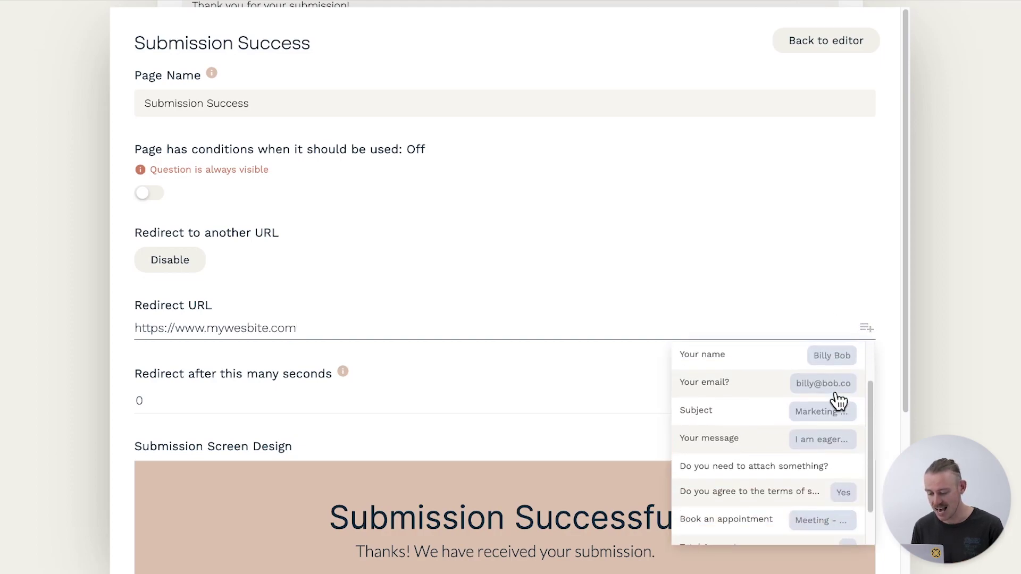
pyautogui.scroll(-2, 839, 402)
# Step: Set the redirect delay to 10 seconds and return to the form editor
pyautogui.click(514, 408)
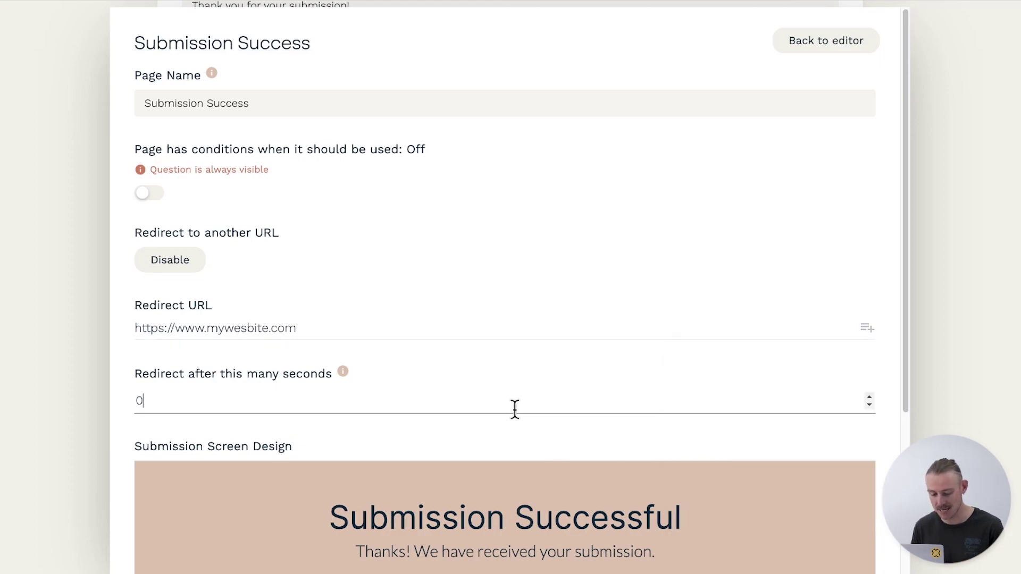
pyautogui.moveTo(346, 372)
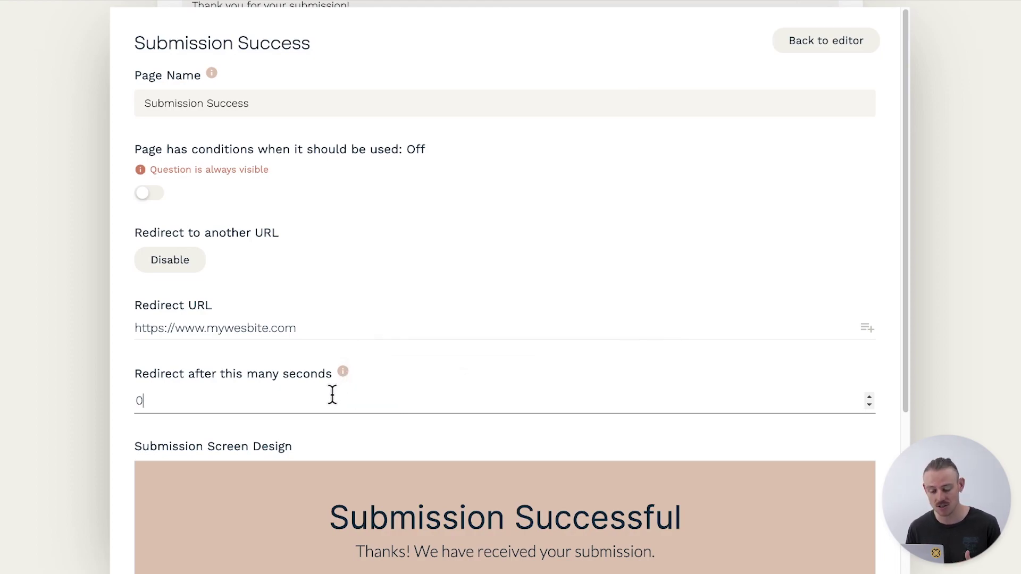
pyautogui.moveTo(328, 399); pyautogui.dragTo(113, 405)
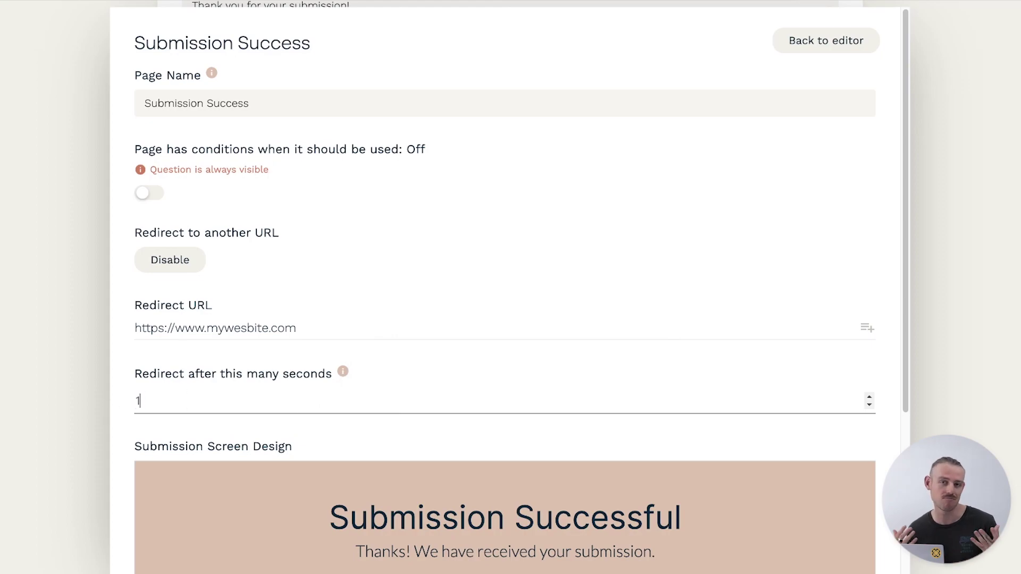
pyautogui.write('000')
pyautogui.press('BackSpace')
pyautogui.press('BackSpace')
pyautogui.press('BackSpace')
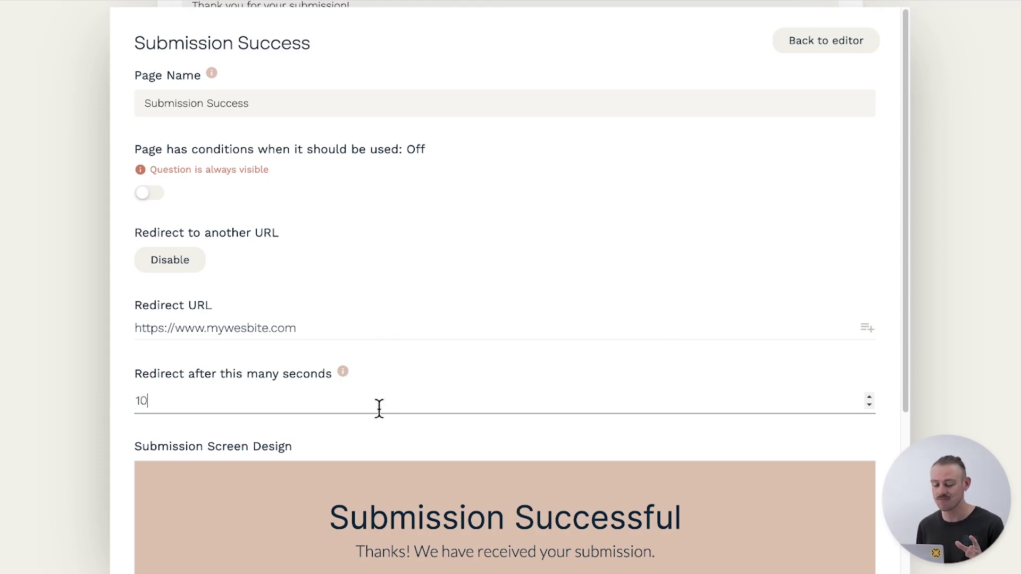
pyautogui.click(819, 40)
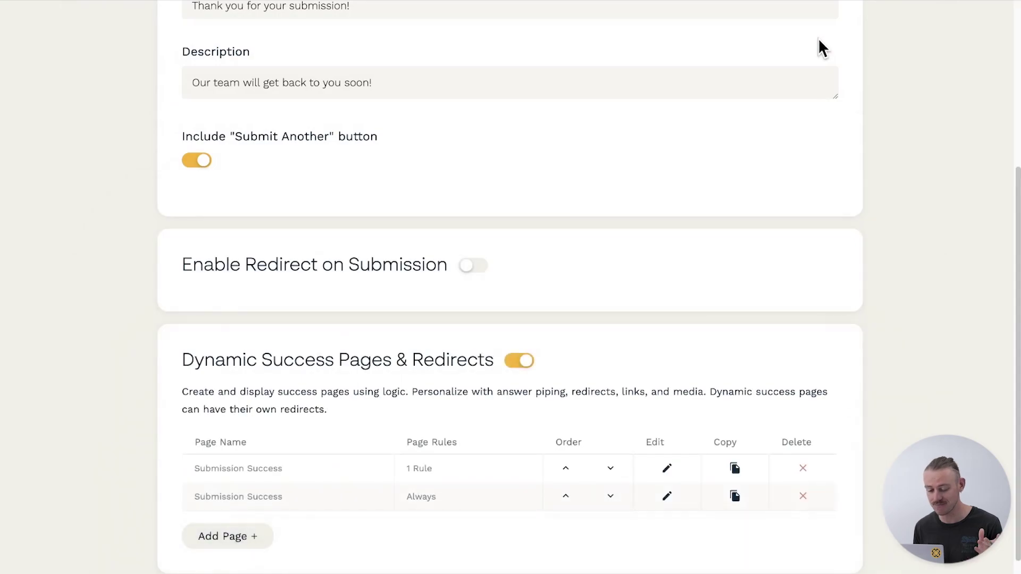